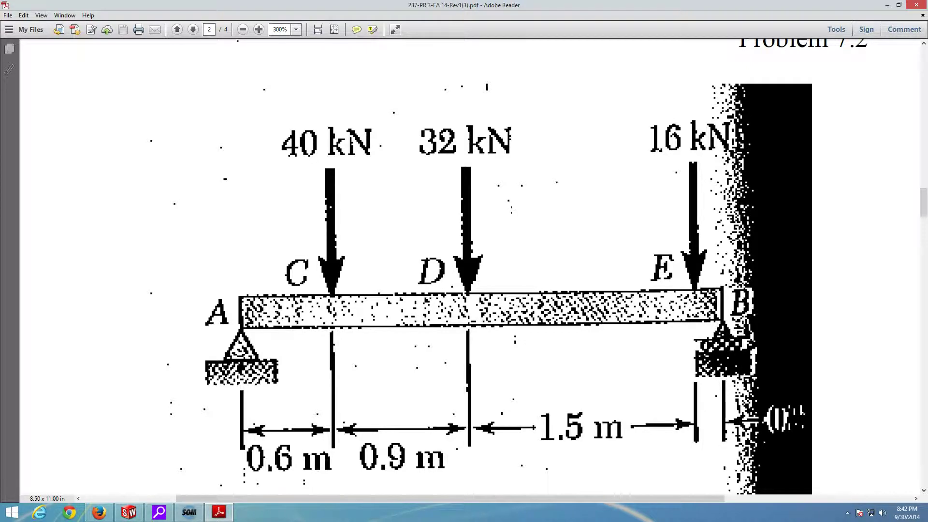
click(189, 511)
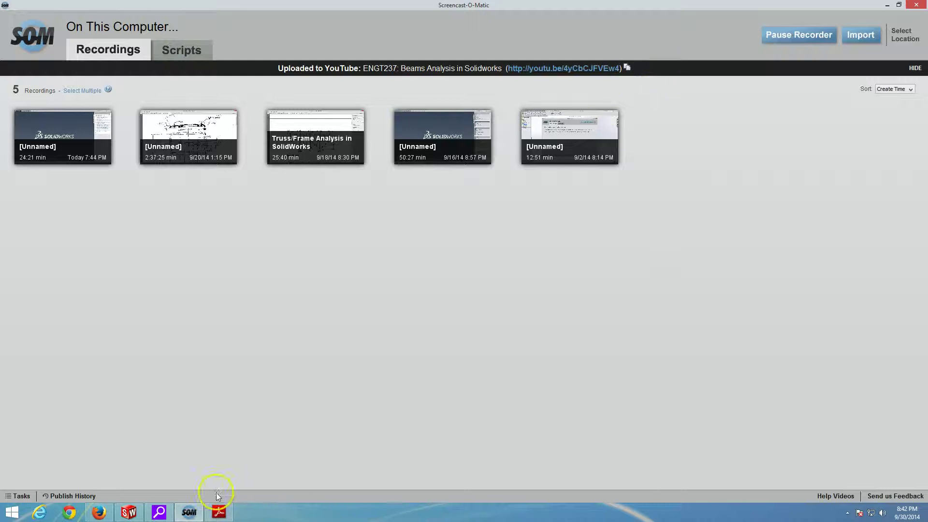
click(193, 512)
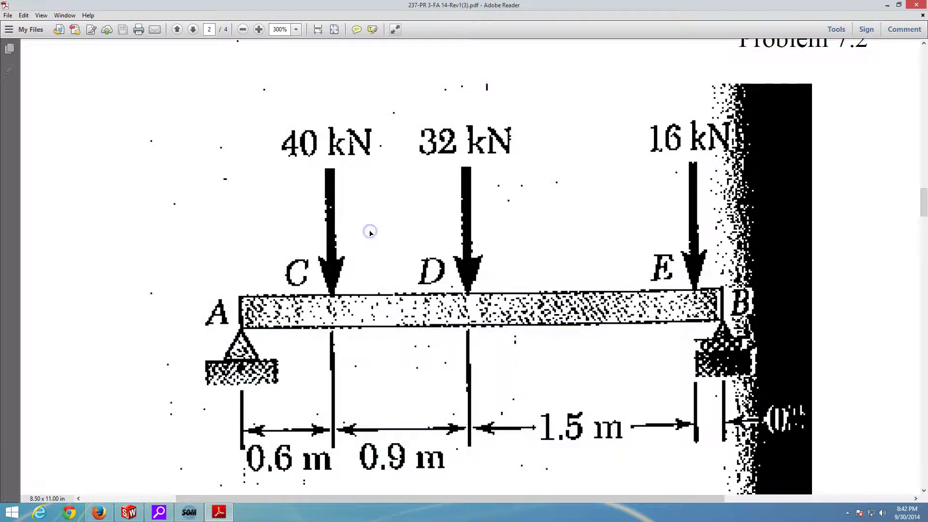
click(189, 511)
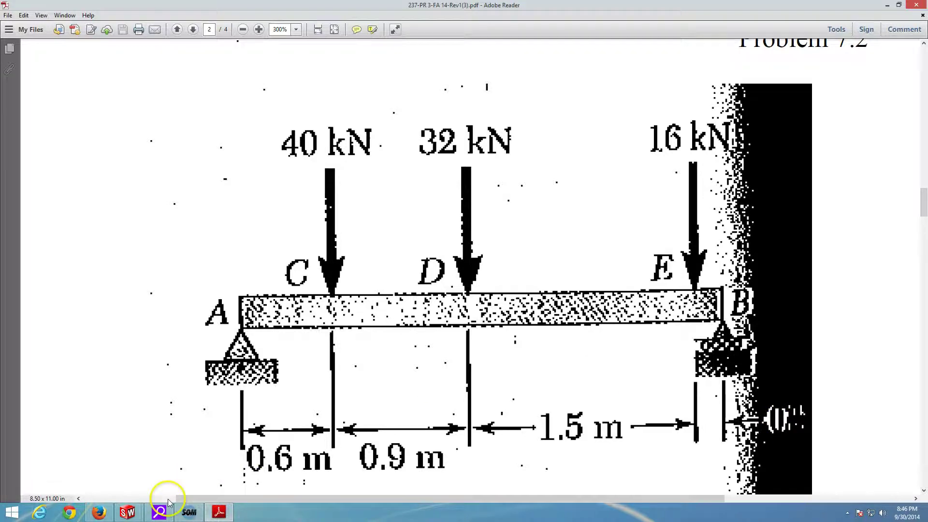
- Switch to the Part2 document in SolidWorks and set its unit system to MMGS (millimeter, gram, second)
mouse_move(127, 517)
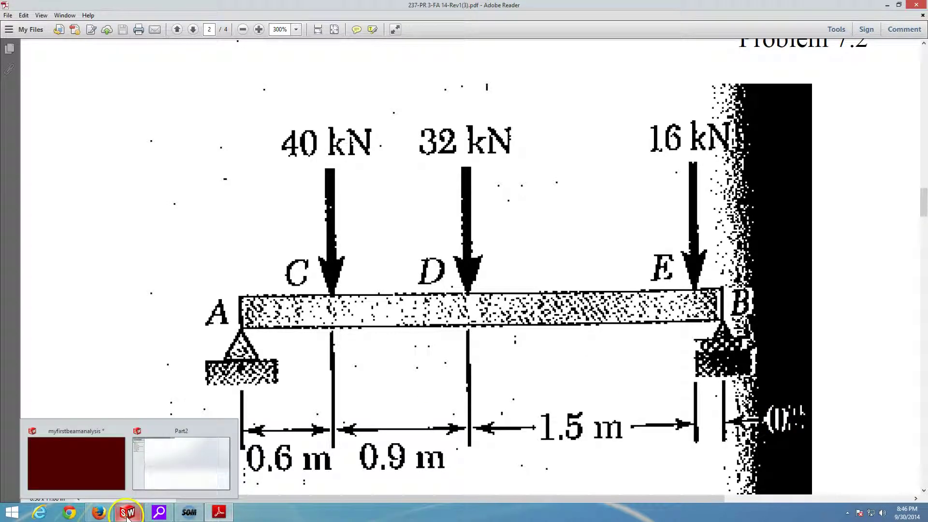
click(186, 471)
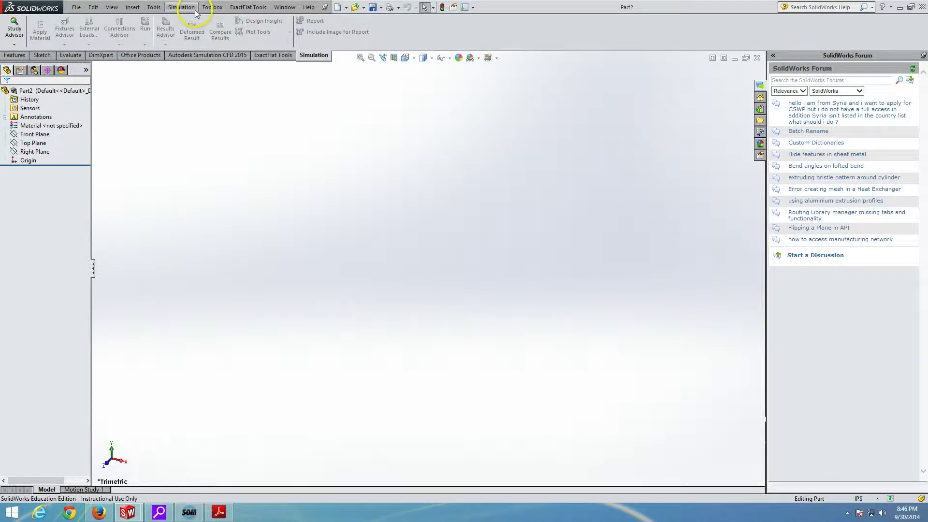
click(154, 8)
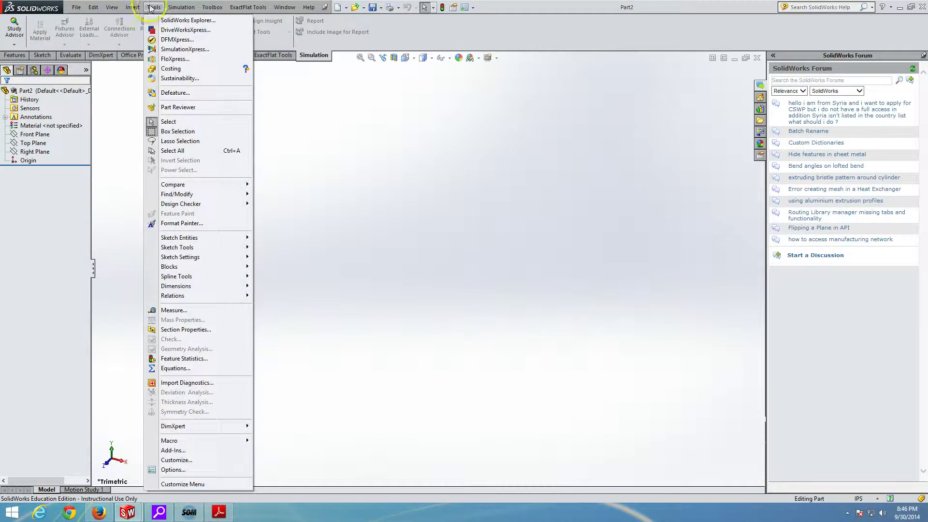
click(201, 471)
click(222, 54)
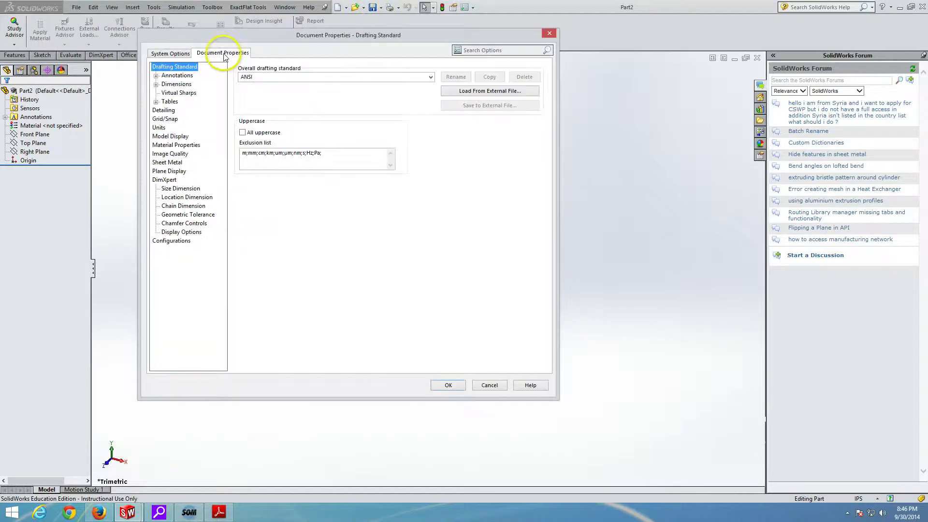
click(158, 128)
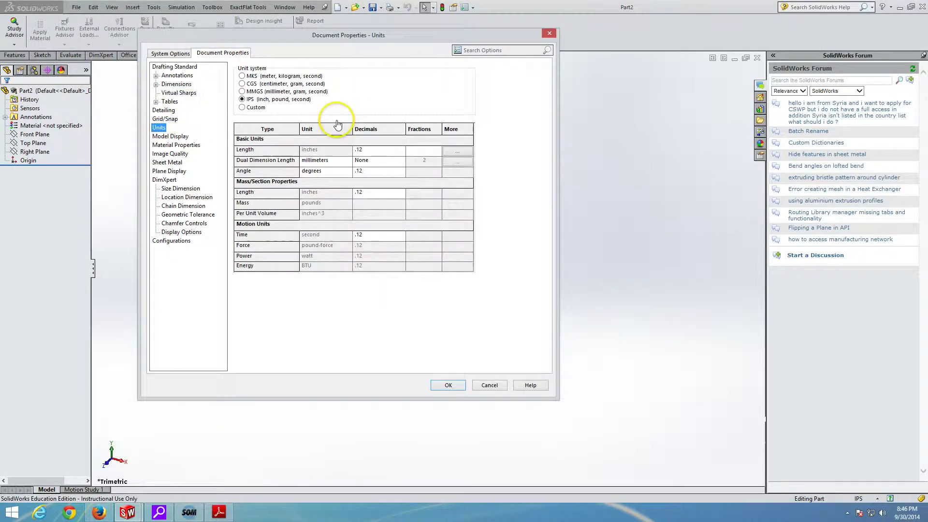
click(265, 78)
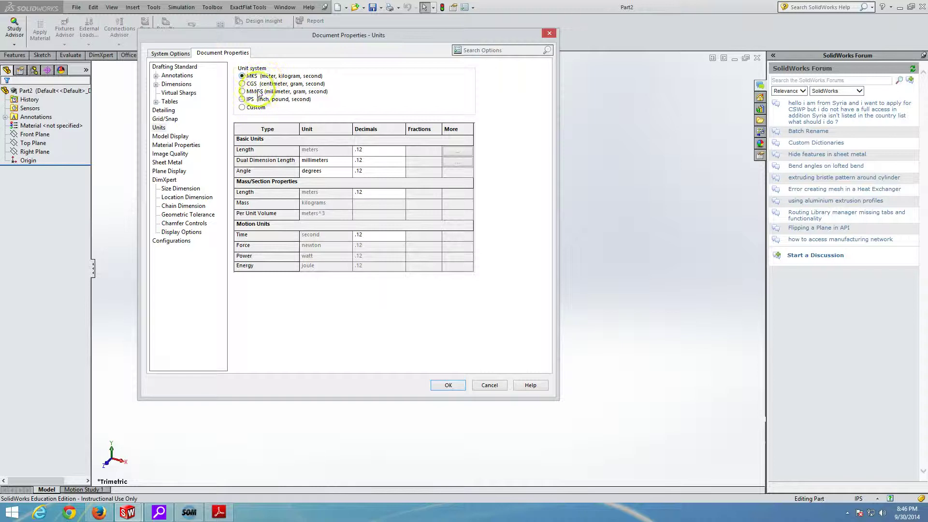
click(446, 386)
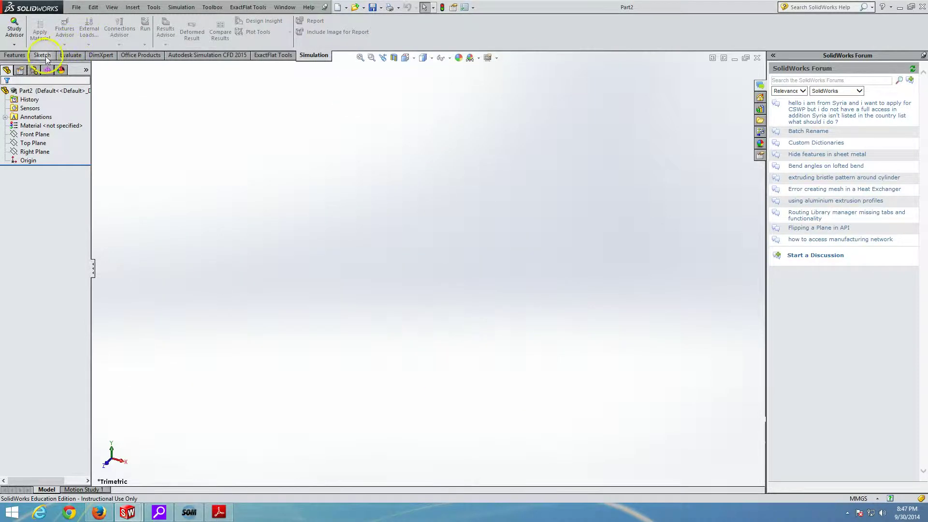
- Start a sketch on the Front Plane and draw a horizontal line about 39 mm long from the origin
click(21, 55)
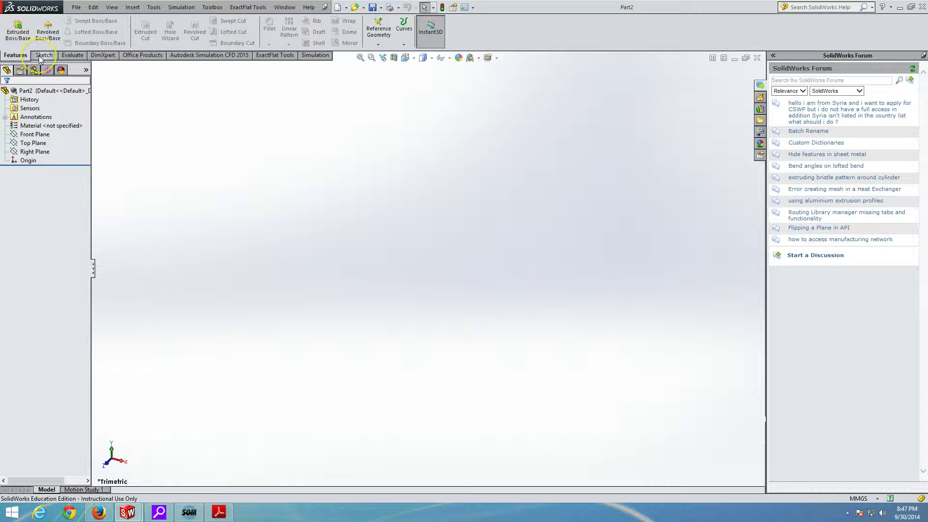
click(43, 56)
click(13, 30)
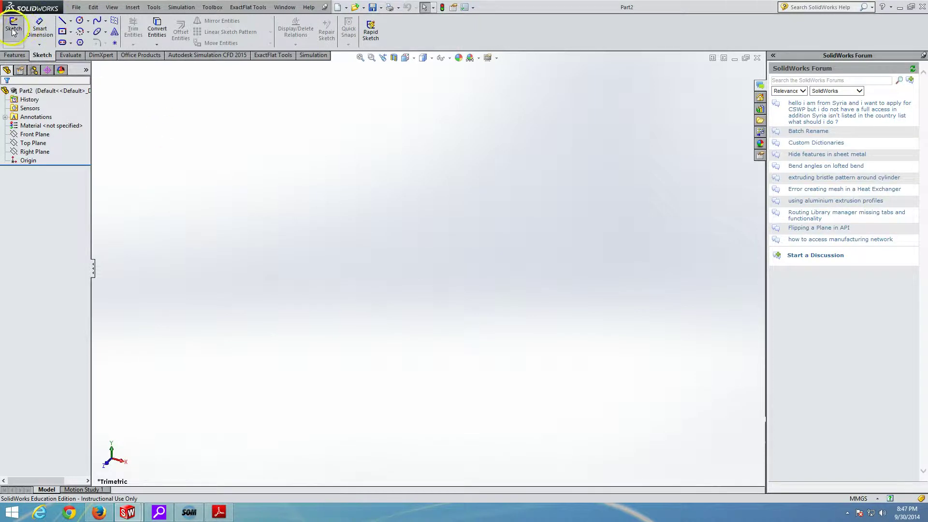
click(345, 155)
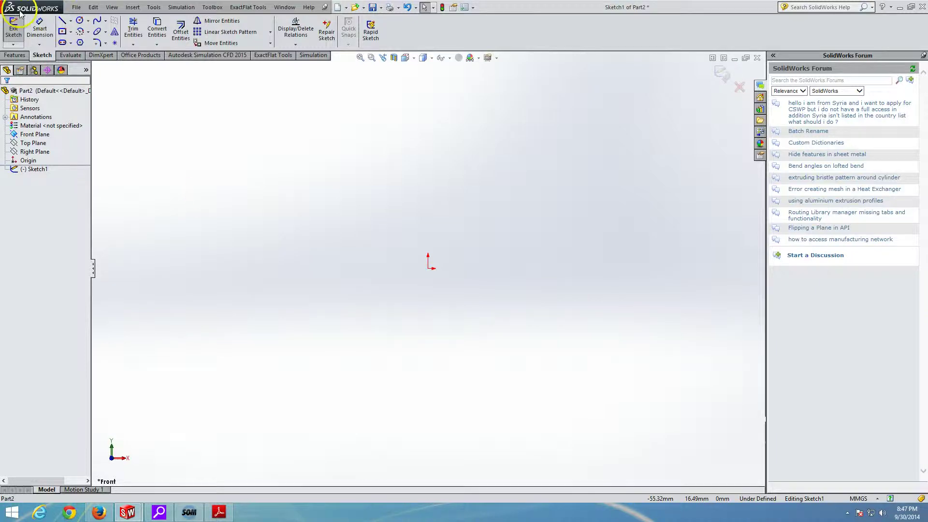
click(62, 21)
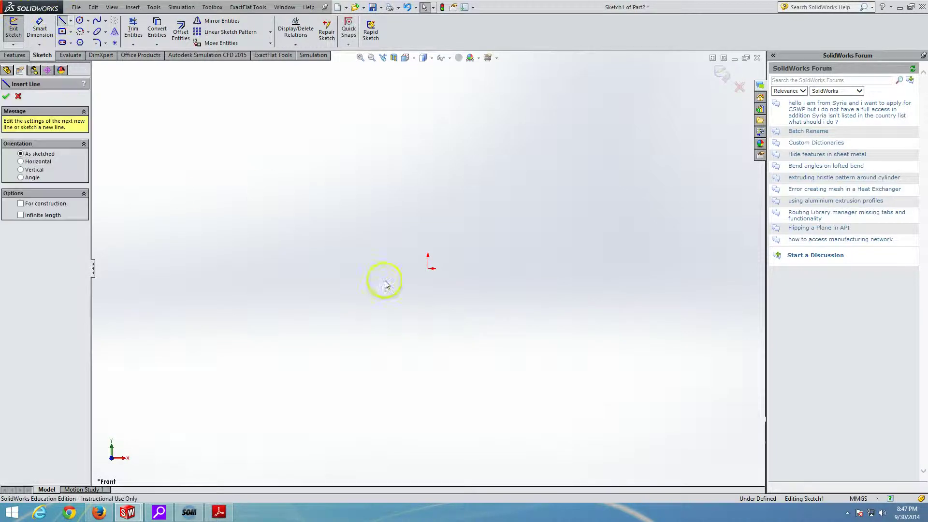
click(429, 269)
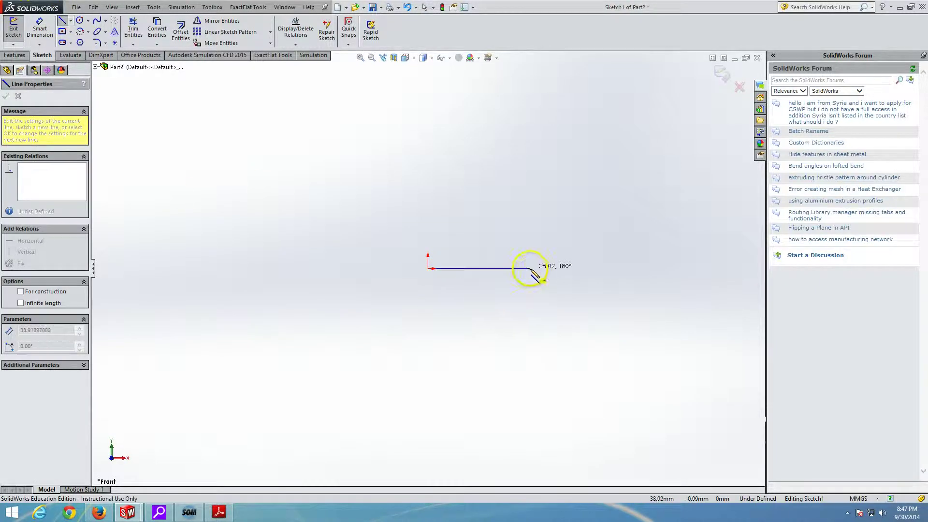
click(531, 268)
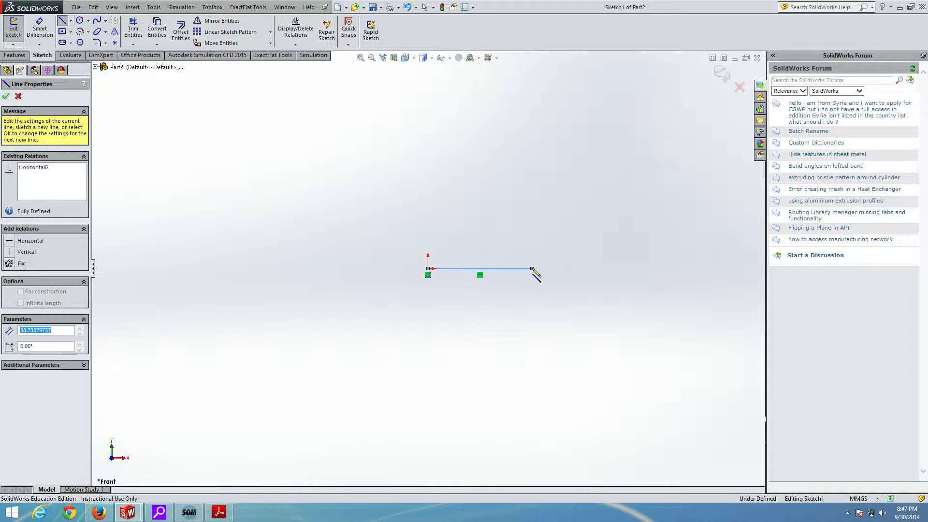
key(Escape)
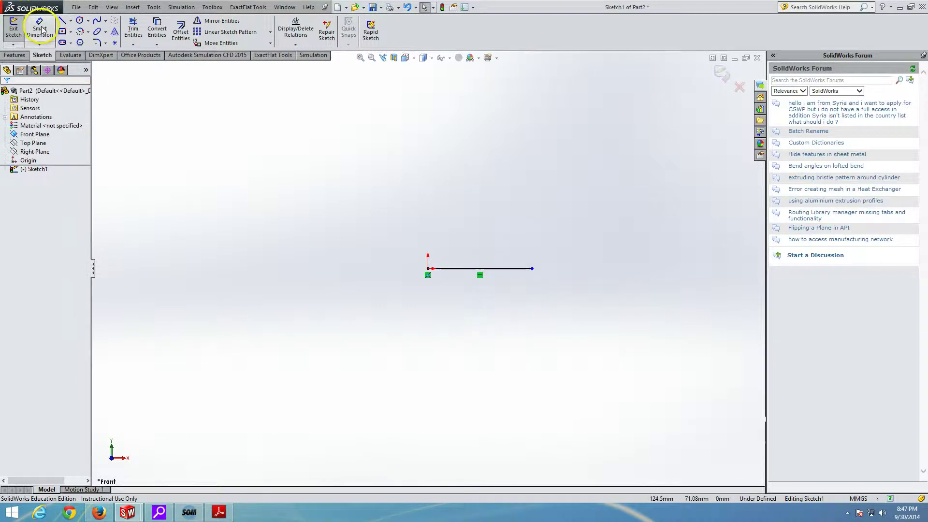
- Dimension the horizontal line's length below it and set it to 600 mm
click(40, 28)
click(452, 269)
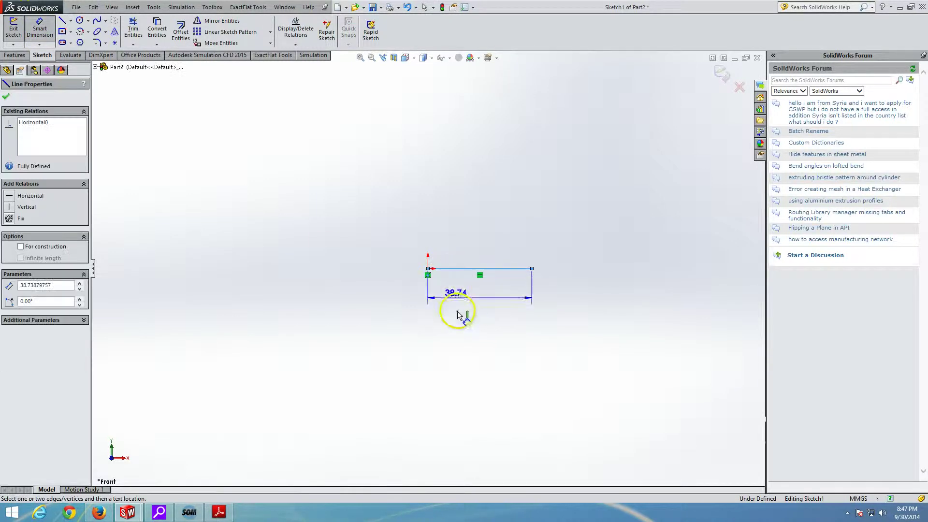
click(472, 314)
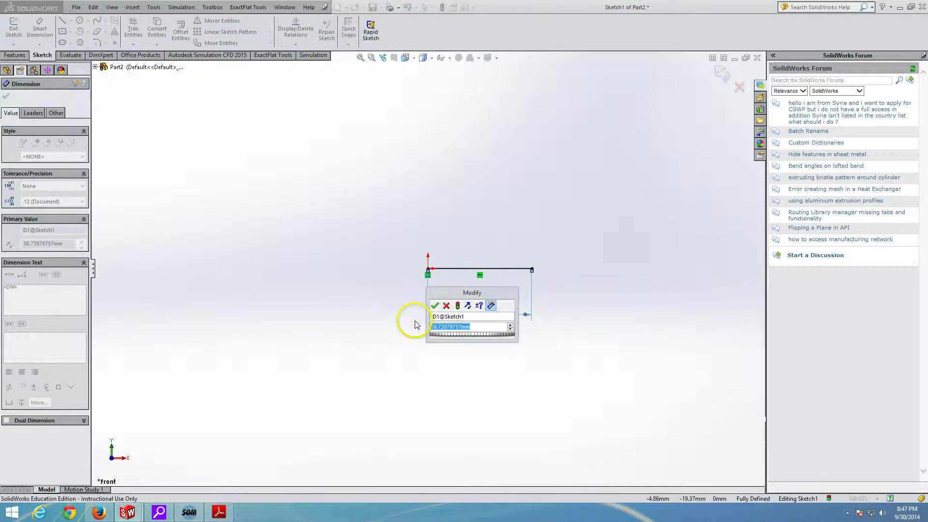
key(Return)
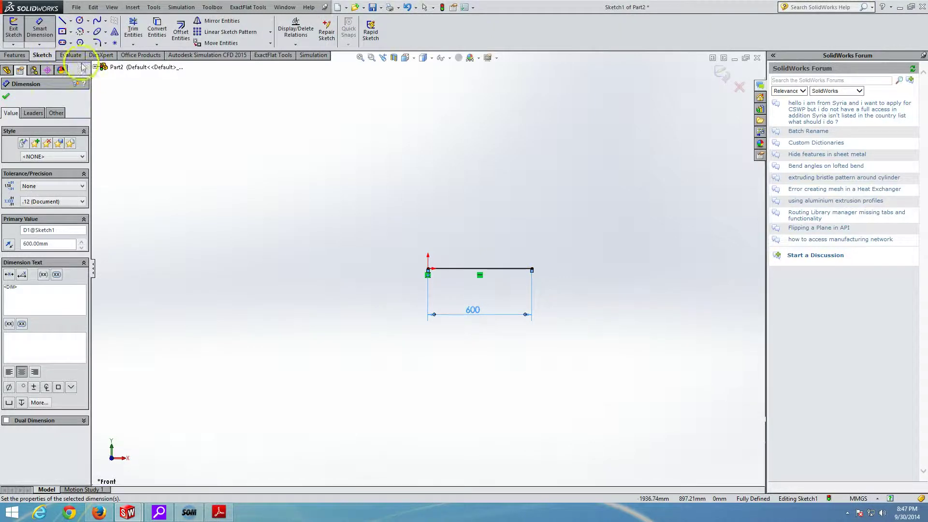
click(7, 98)
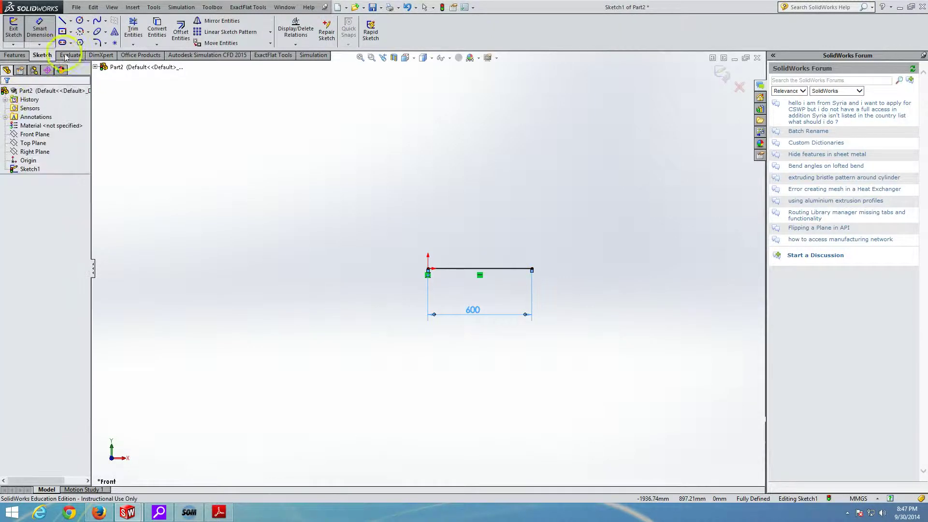
- Draw a second horizontal line about 561 mm long, continuing from the far end of the 600 mm line
click(63, 21)
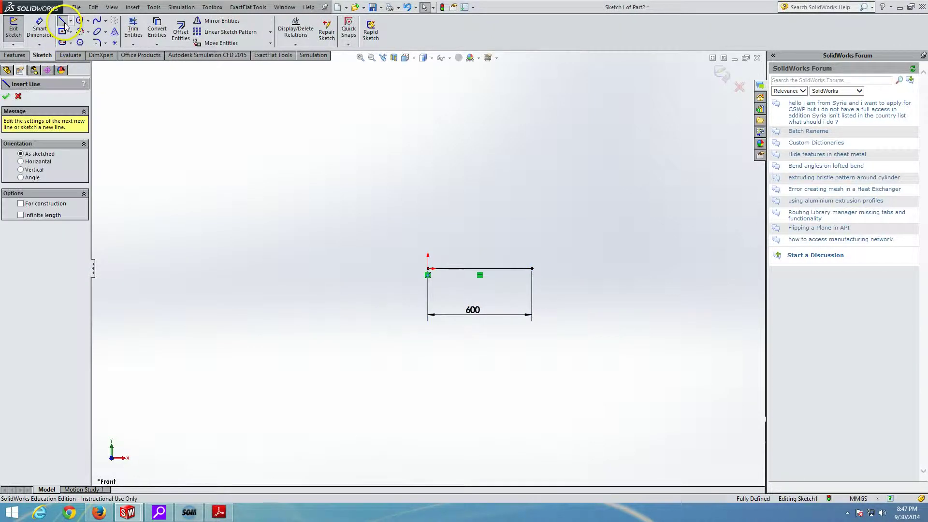
click(532, 268)
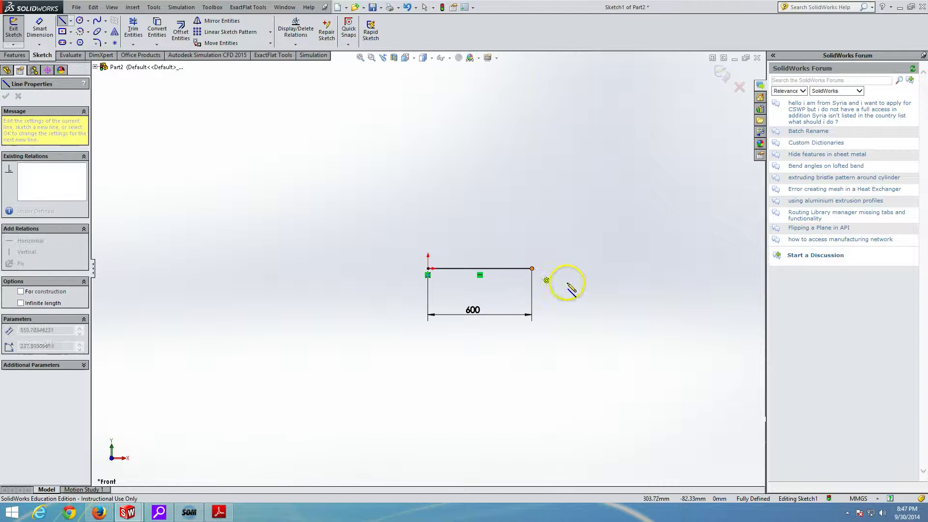
click(629, 268)
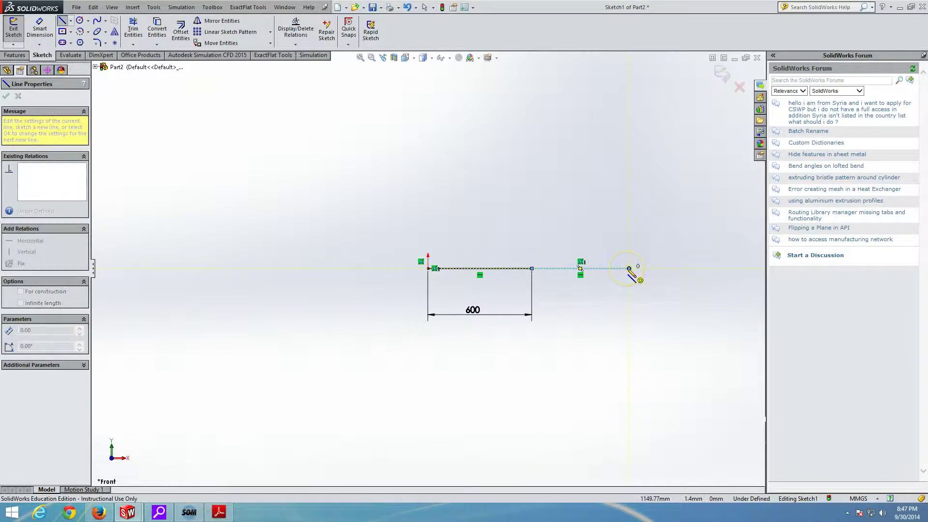
key(Escape)
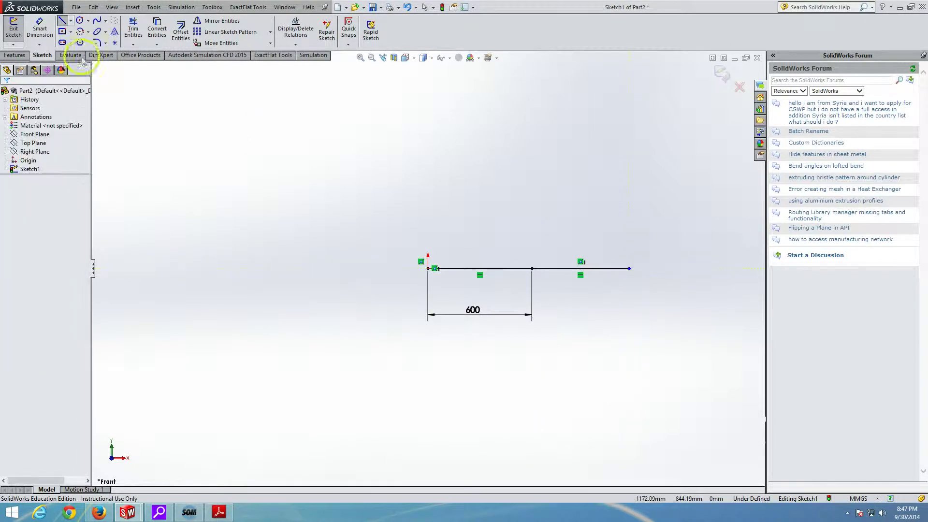
- Dimension the second line segment and set its length to 900 mm
click(46, 30)
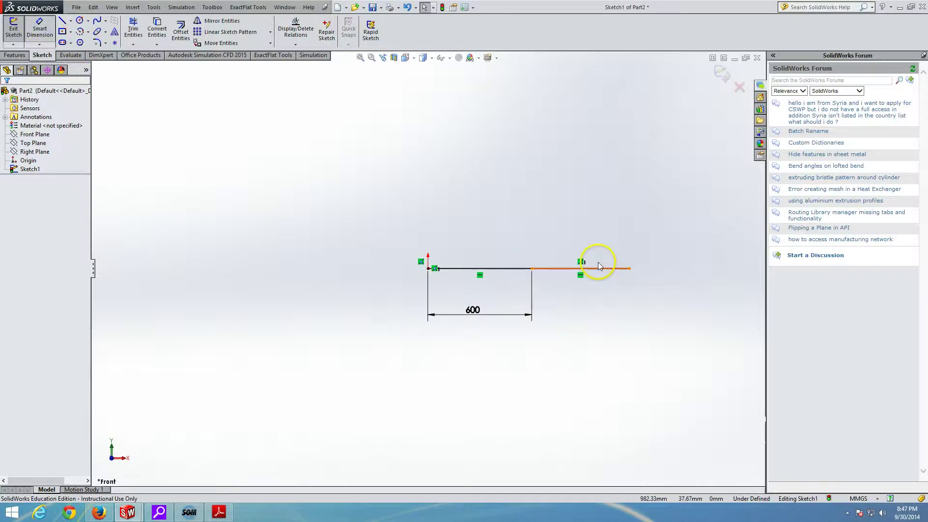
click(581, 267)
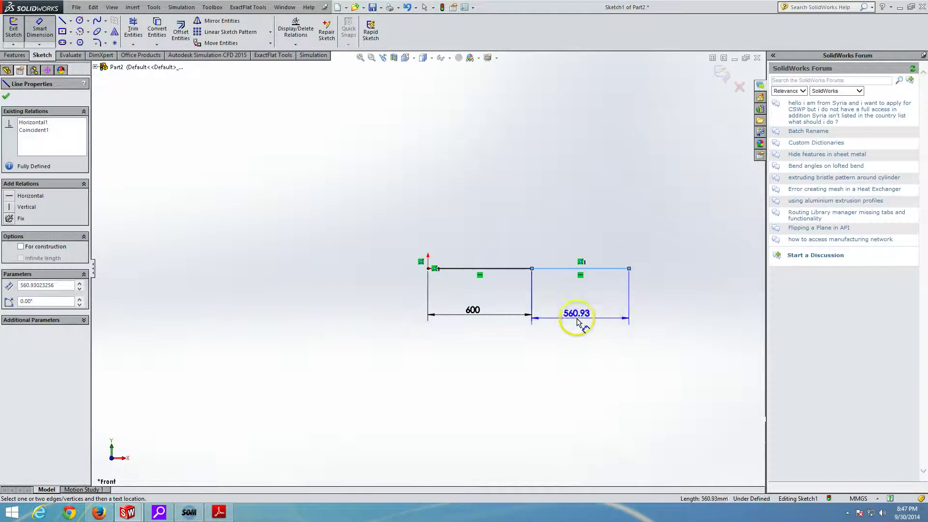
click(574, 315)
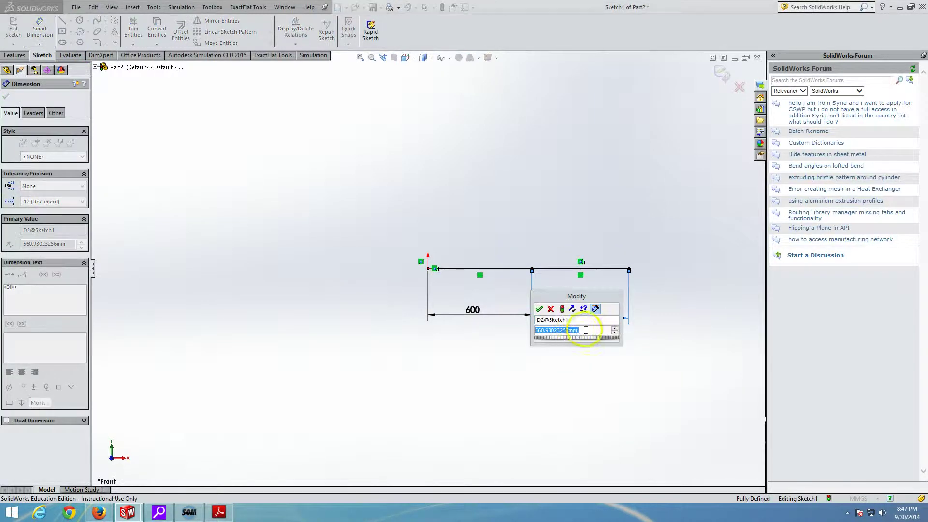
text(900)
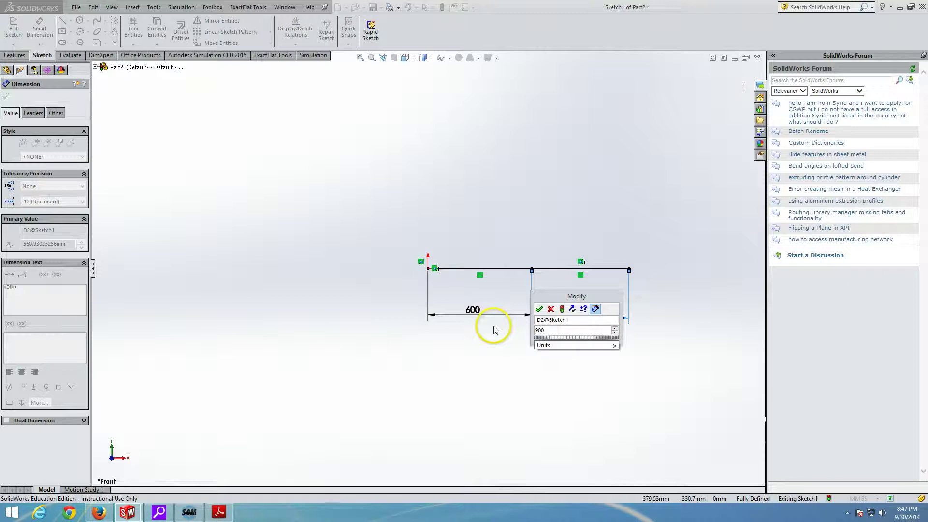
key(Return)
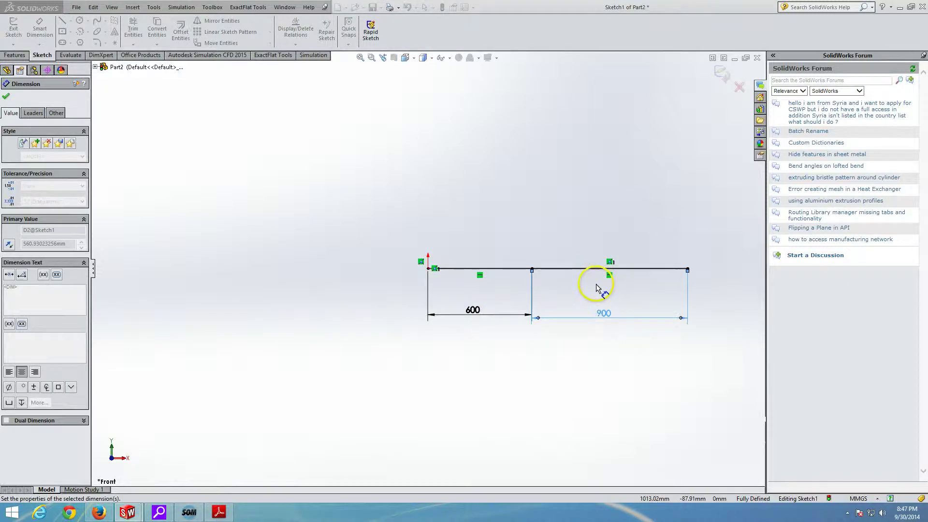
scroll(427, 269, up, 1)
click(41, 31)
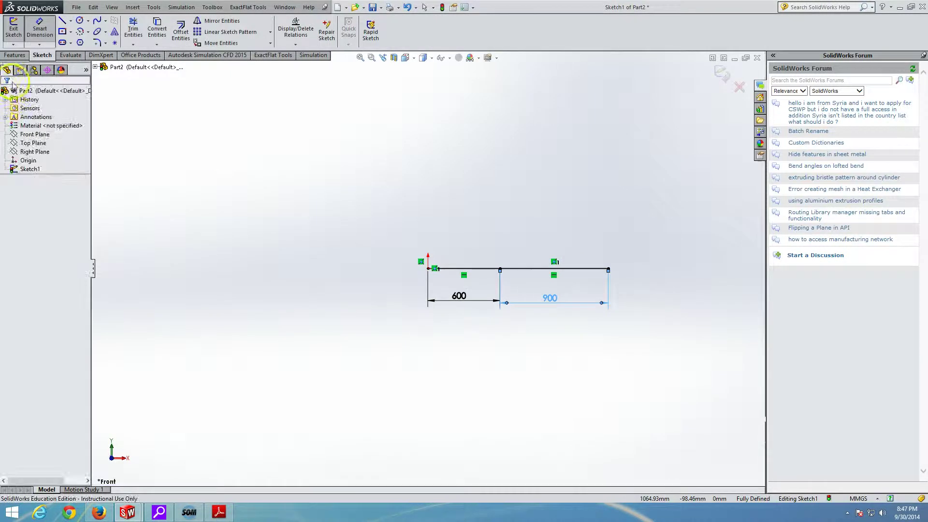
key(Escape)
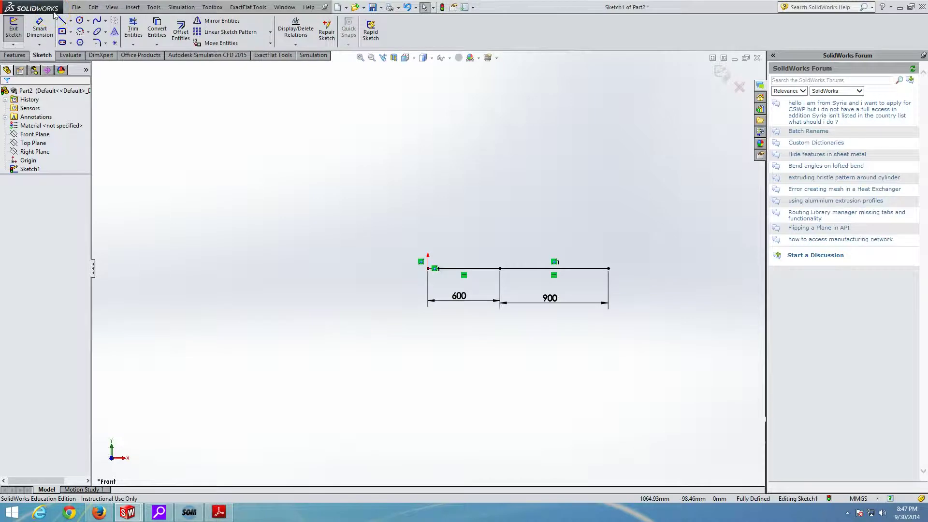
- Draw a third horizontal line segment continuing from the free end of the 900 mm line
click(62, 20)
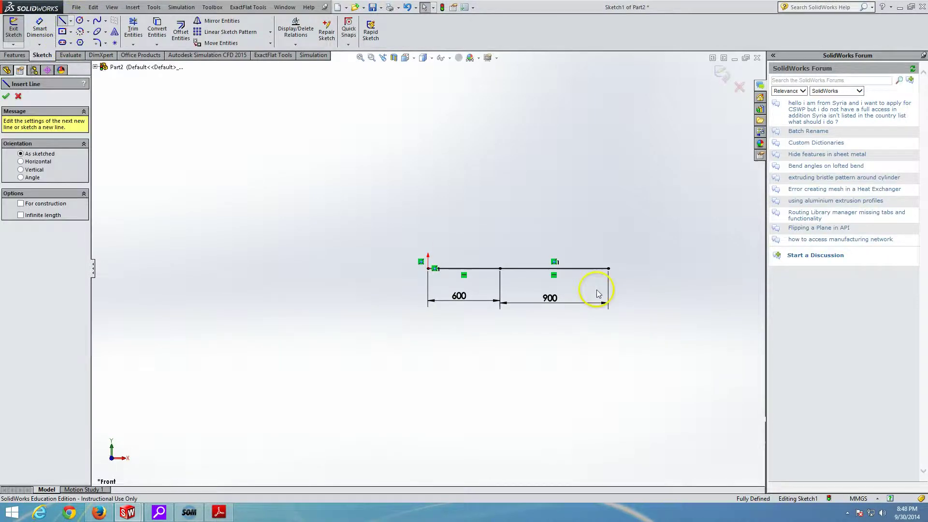
click(608, 269)
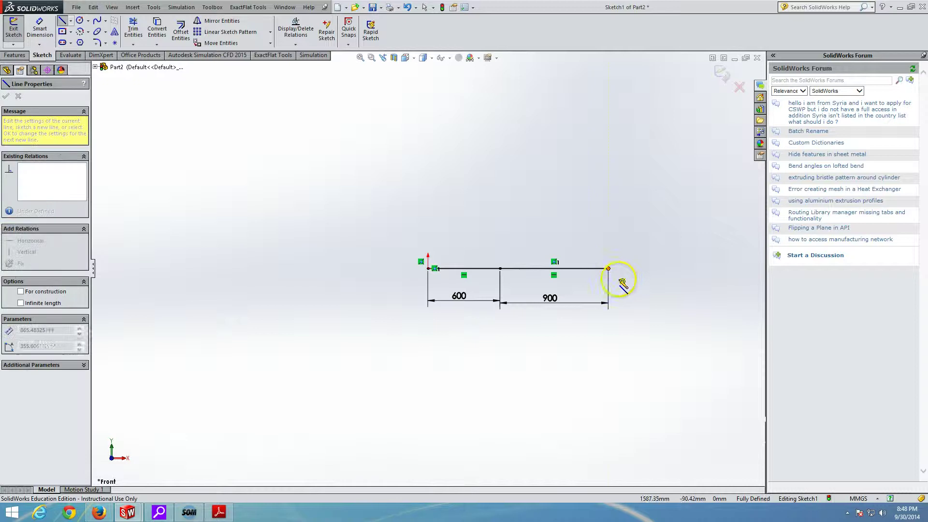
click(719, 268)
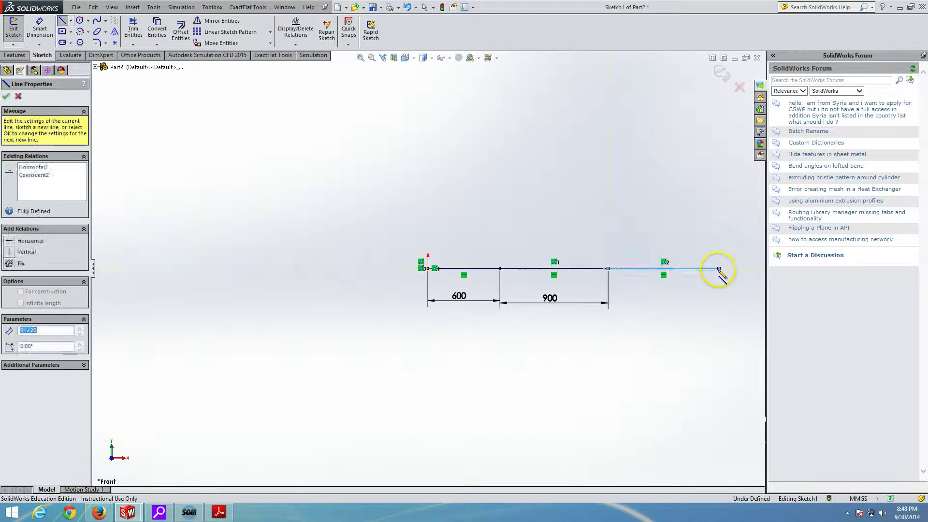
- Dimension the third line segment below it and set its length to 1500 mm
key(Escape)
key(Escape)
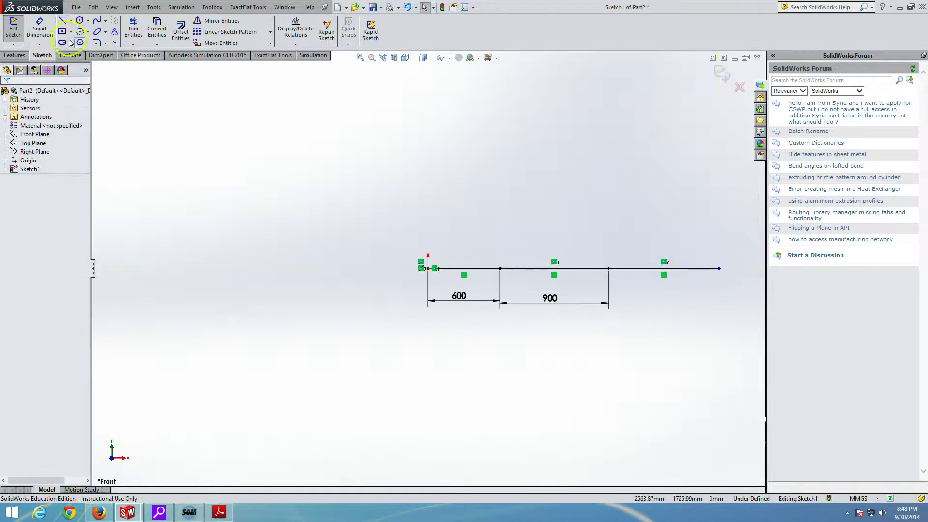
click(39, 27)
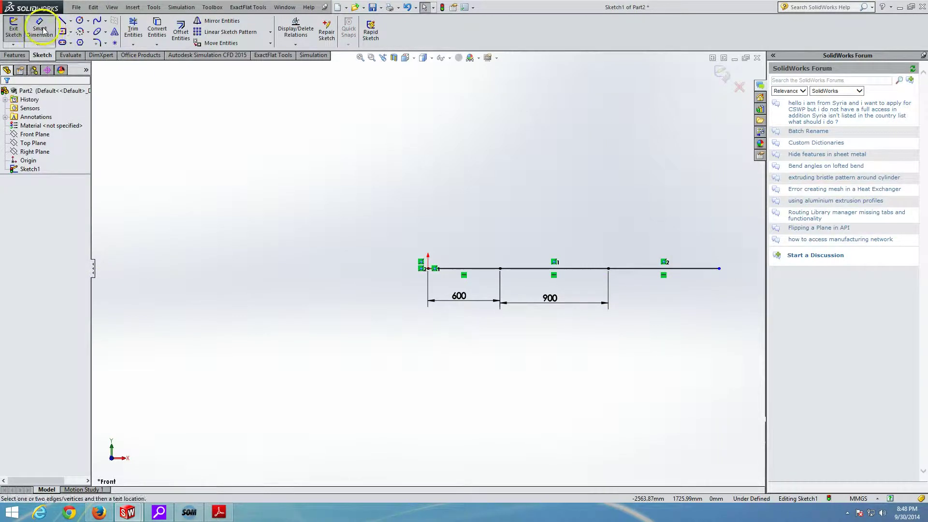
click(626, 269)
click(638, 302)
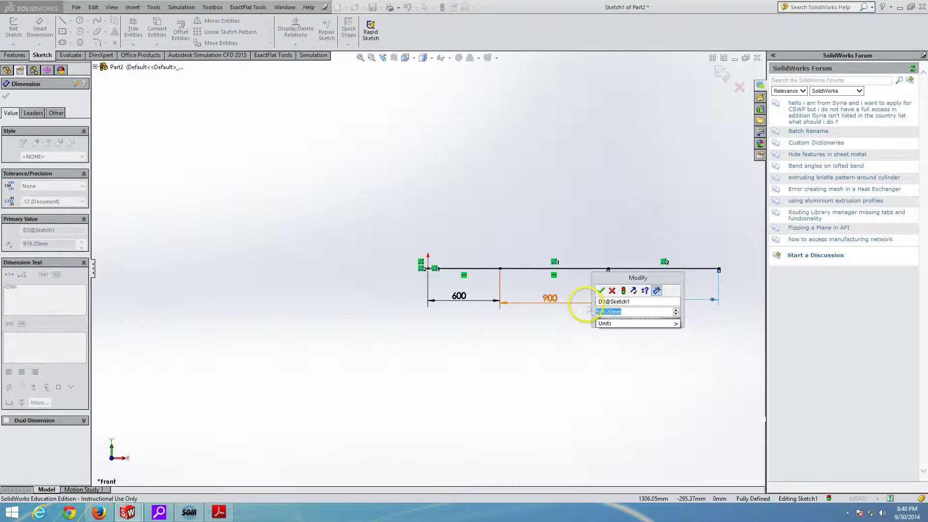
text(1500)
key(Return)
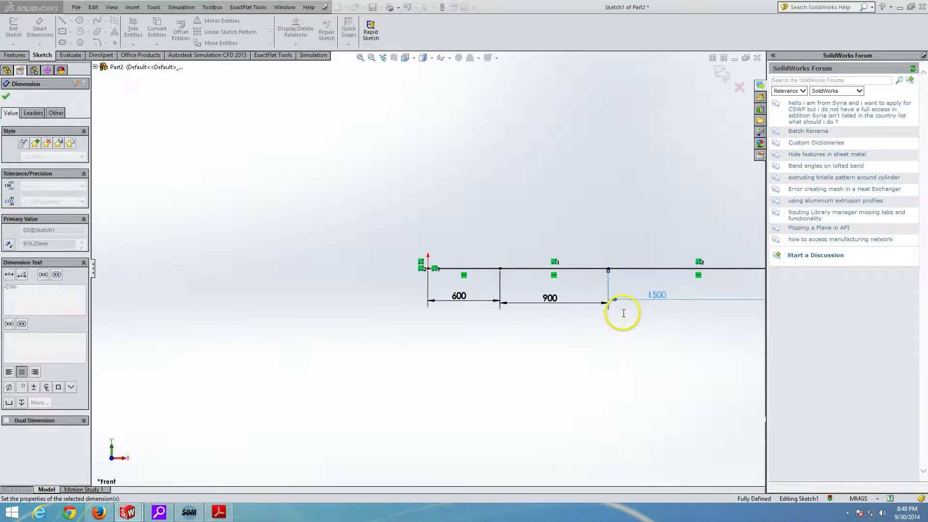
key(z)
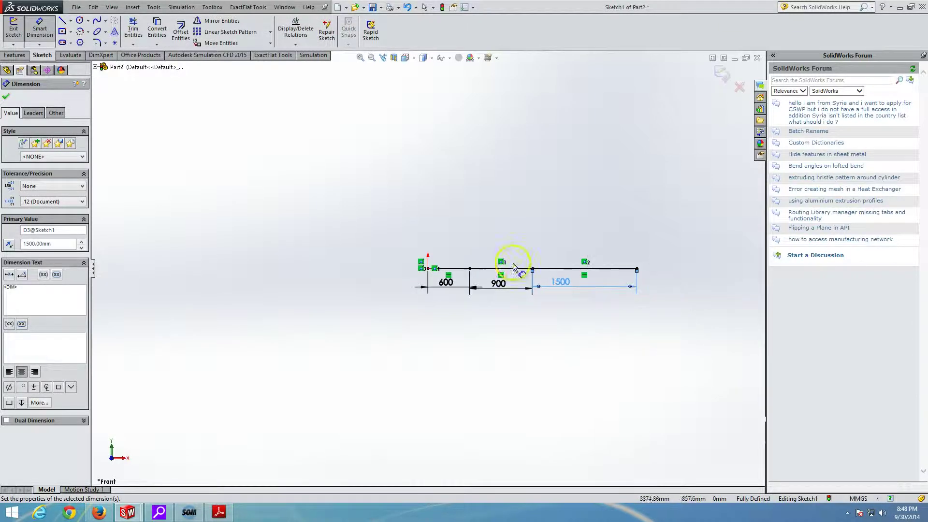
click(6, 97)
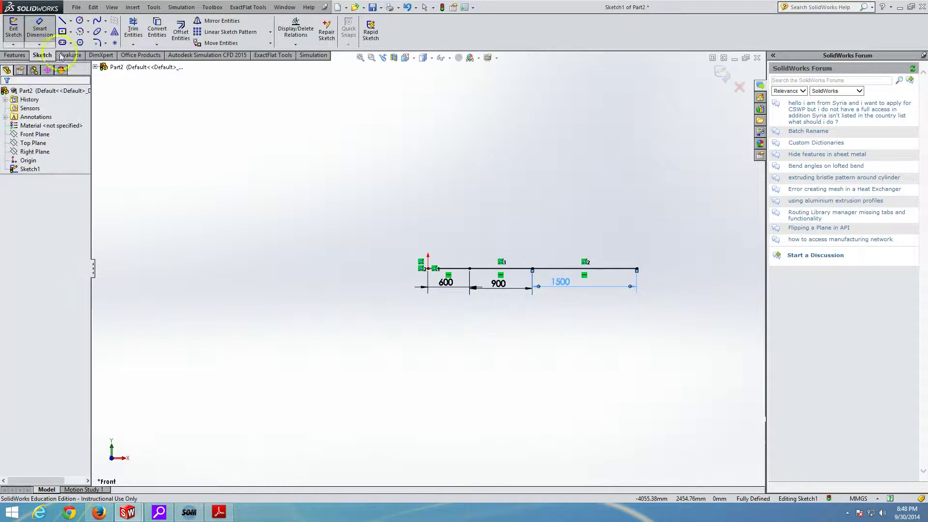
- Draw a fourth horizontal line about 687 mm long, continuing from the free end of the 1500 mm line
click(61, 20)
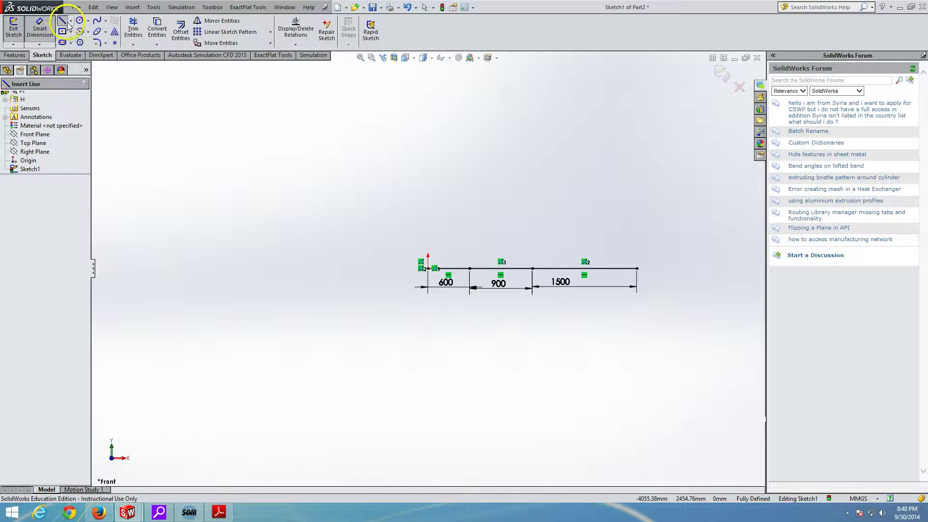
click(637, 268)
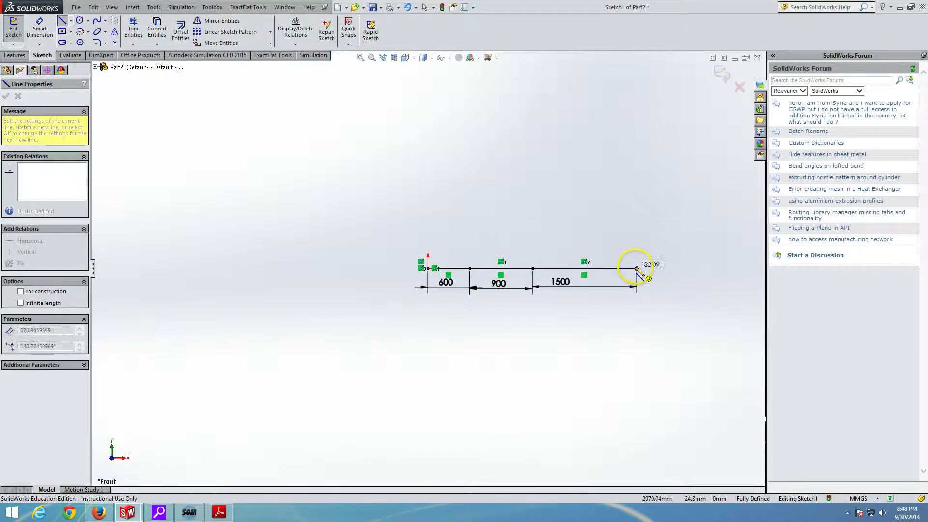
click(685, 268)
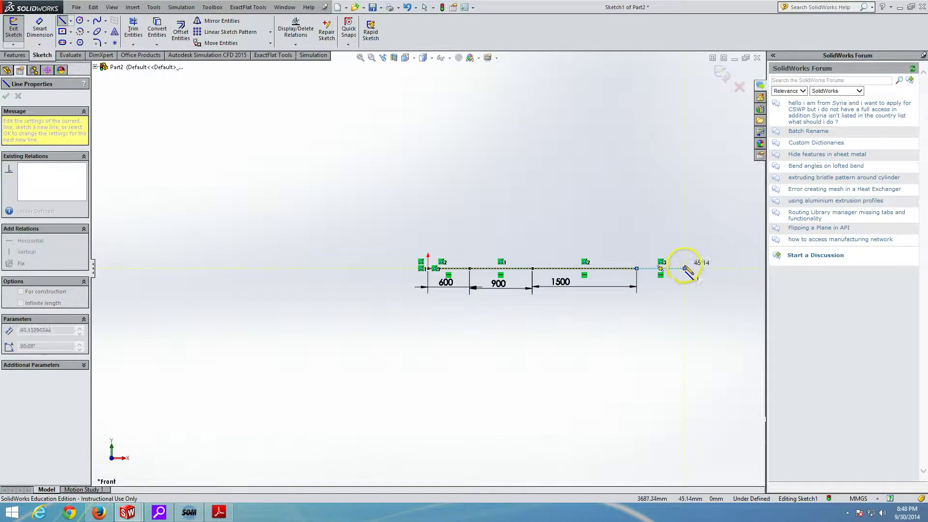
key(Escape)
- Dimension the fourth line segment, set its length to 500 mm, and exit the sketch
click(39, 28)
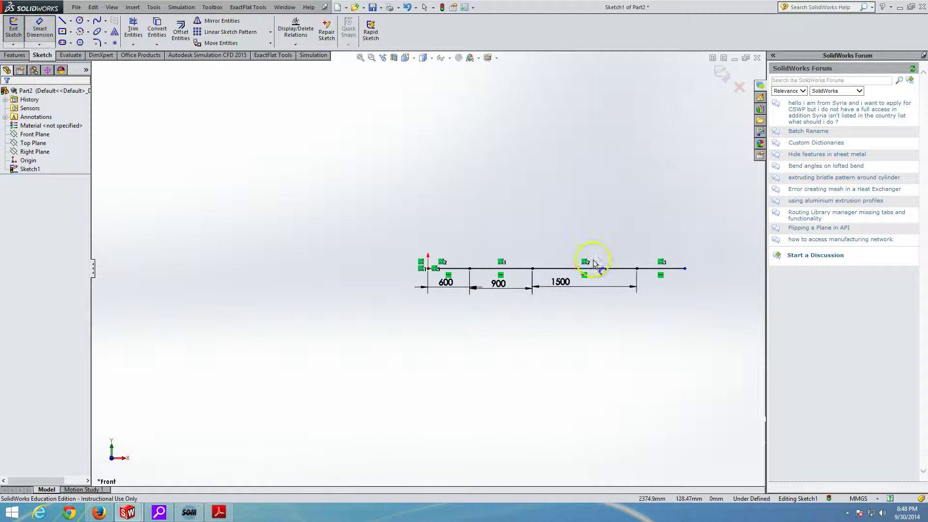
click(659, 268)
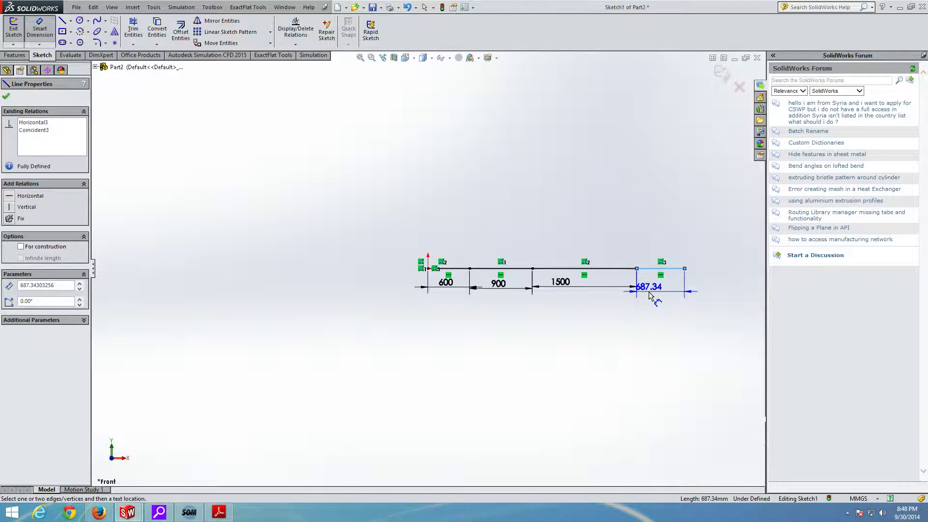
click(662, 292)
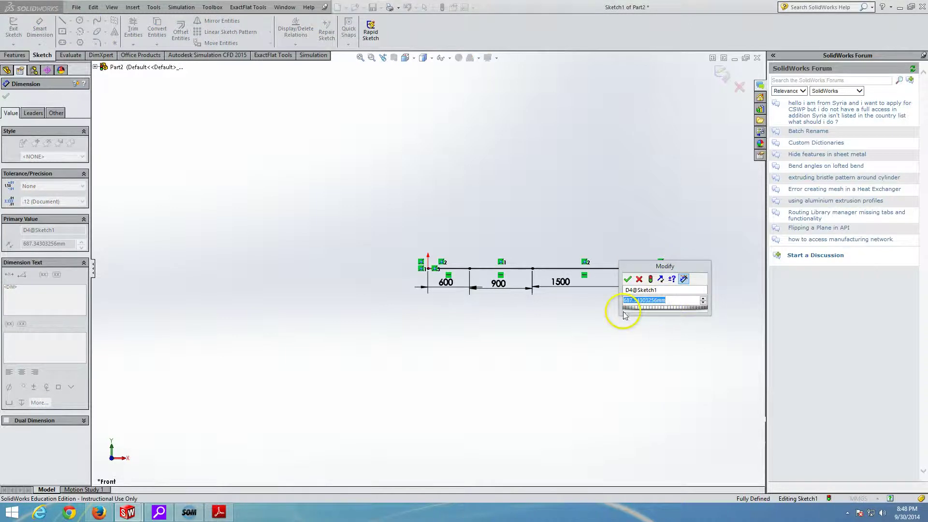
text(.5)
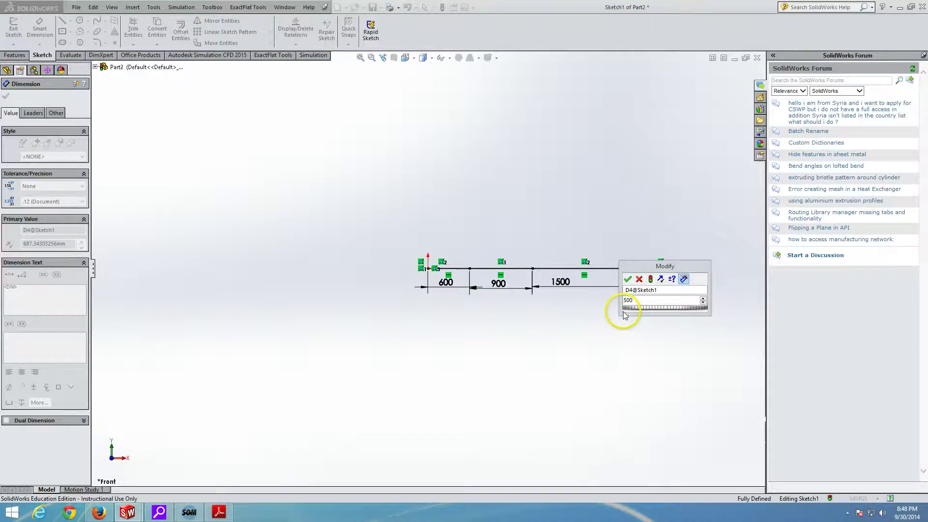
key(Return)
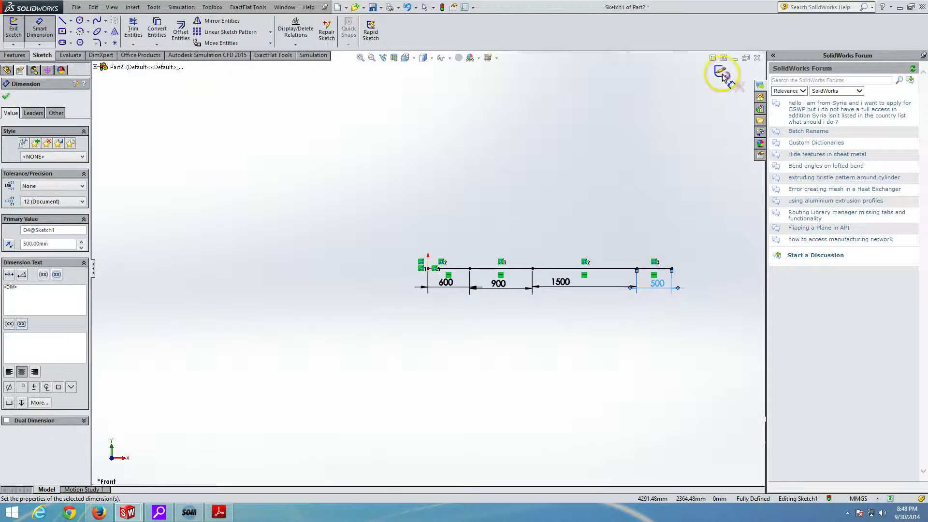
click(721, 75)
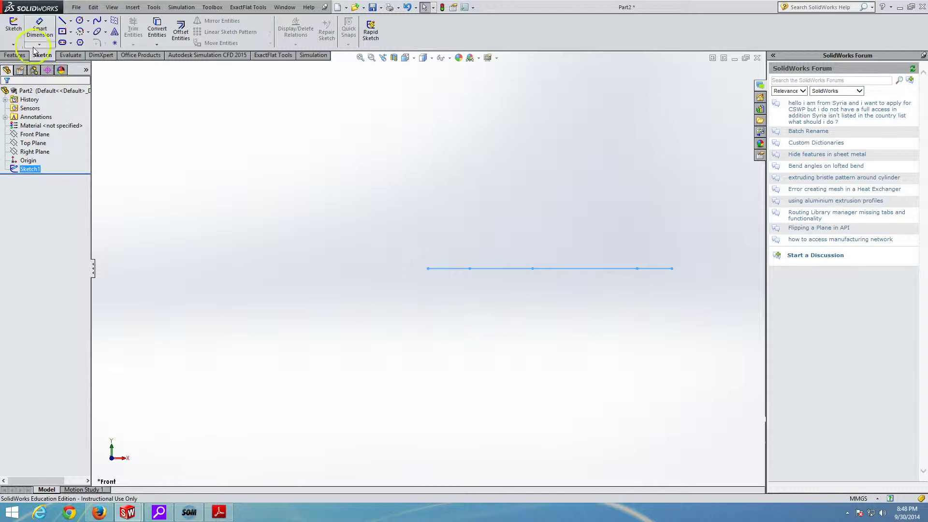
- Start a weldment structural member using the iso standard, rectangular tube type and 70 x 40 x 5 size
click(15, 55)
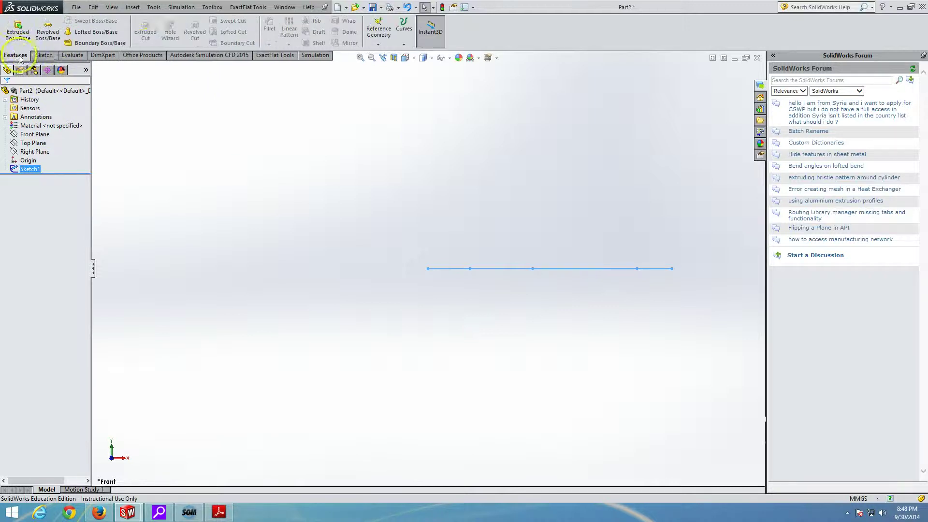
click(133, 7)
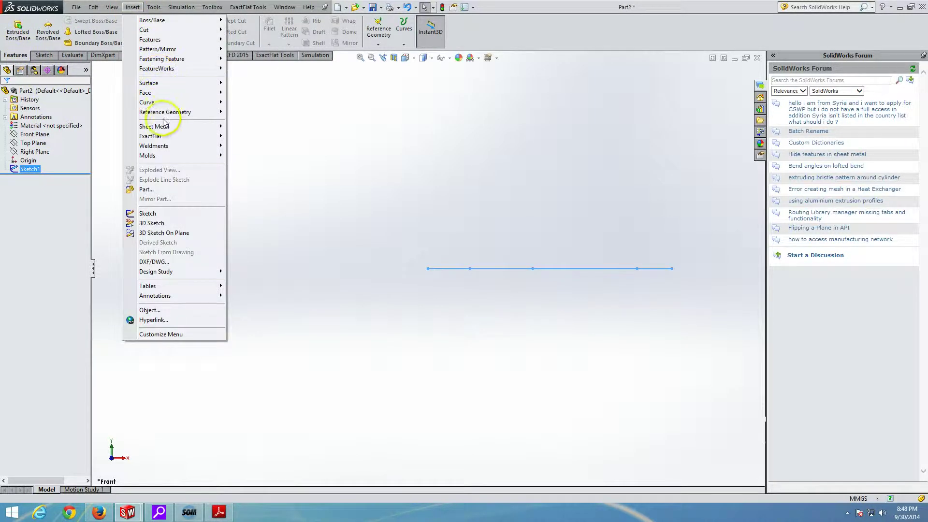
mouse_move(159, 146)
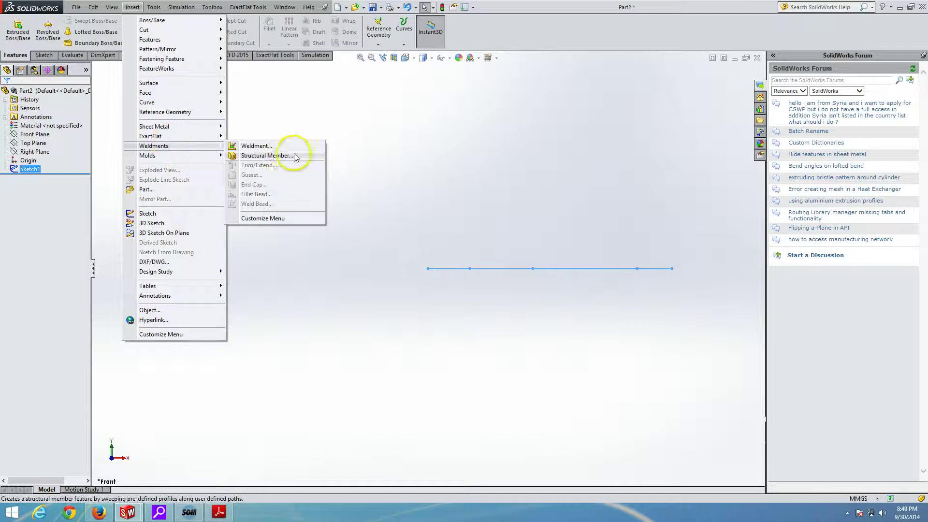
click(275, 156)
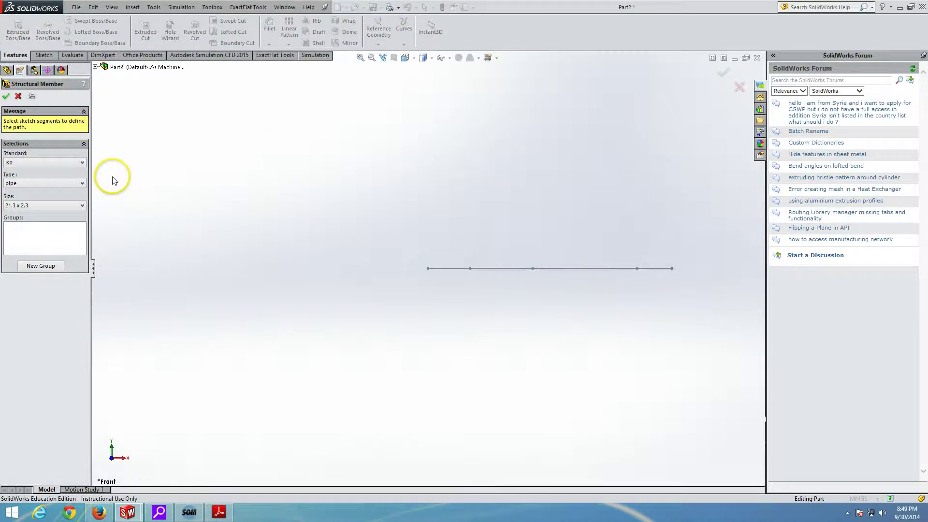
click(80, 187)
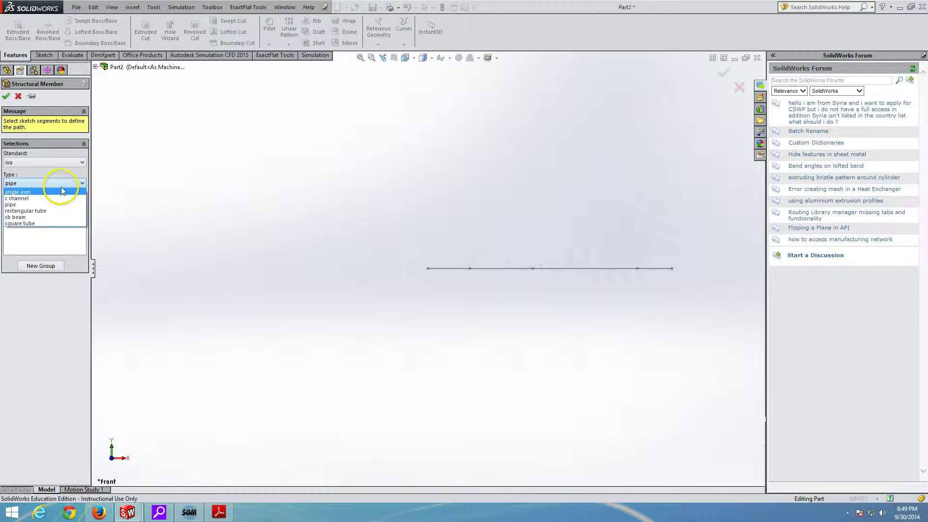
click(42, 210)
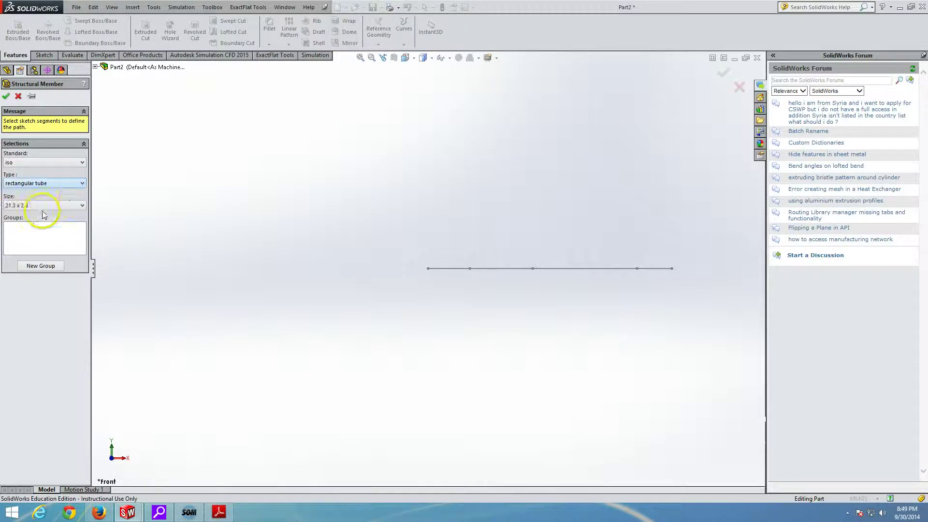
click(81, 206)
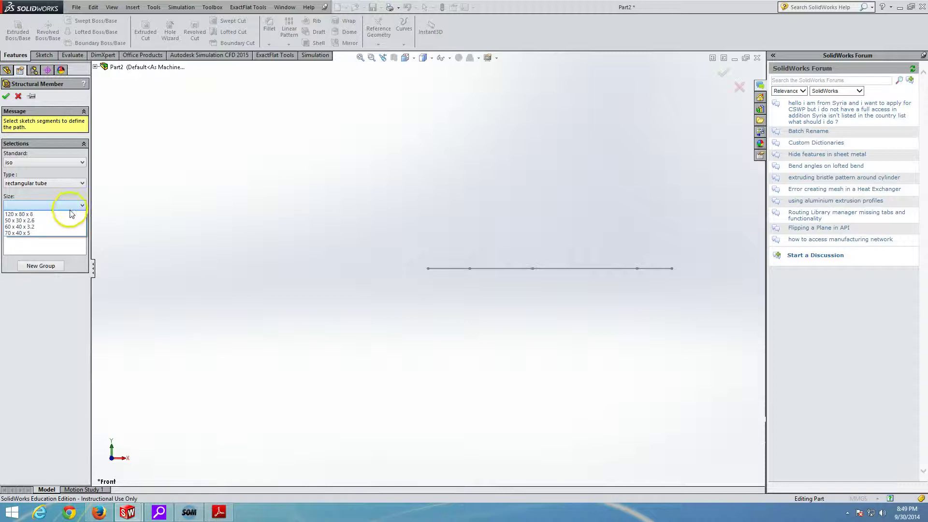
click(48, 233)
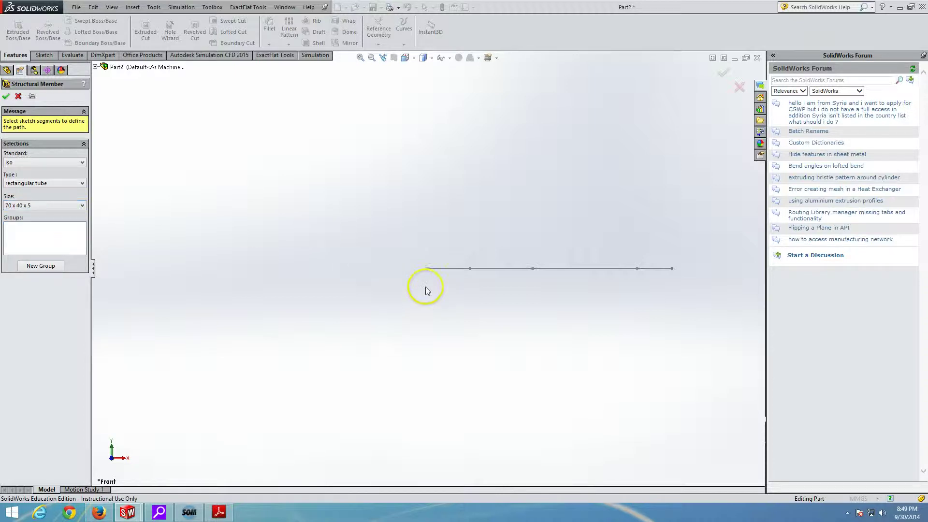
- Select all four consecutive sketch lines as the path segments of the structural member group
click(448, 269)
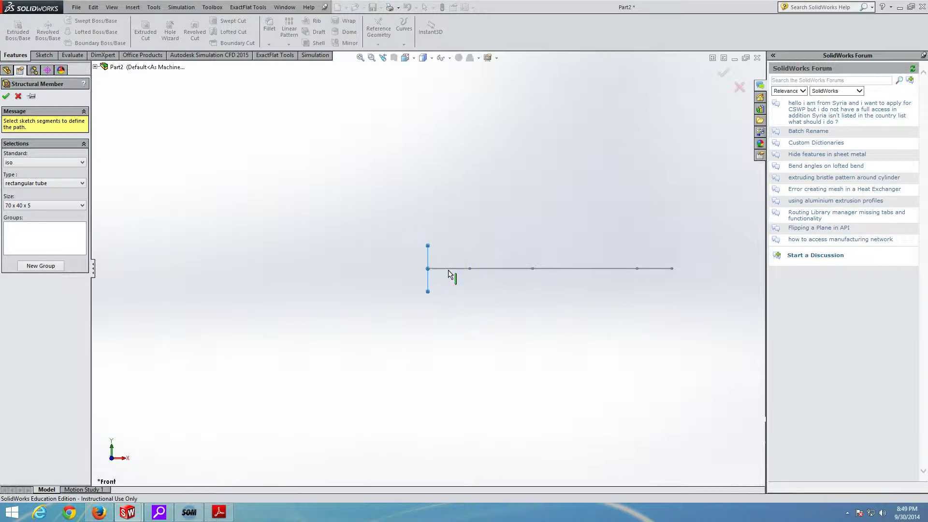
click(448, 269)
click(509, 268)
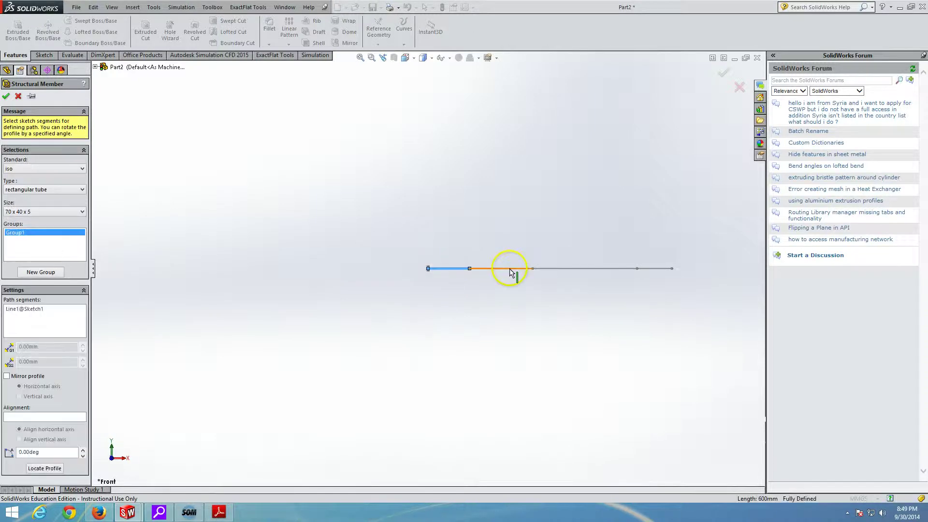
click(583, 269)
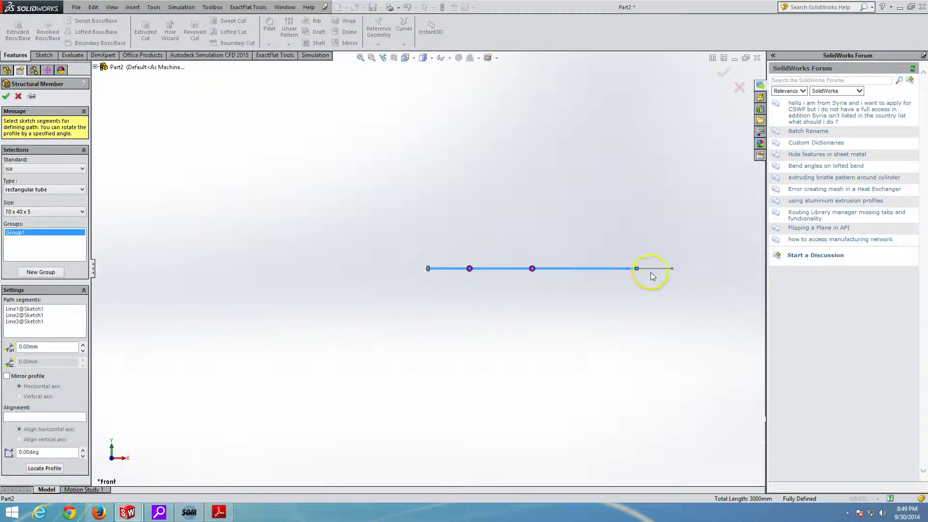
click(652, 270)
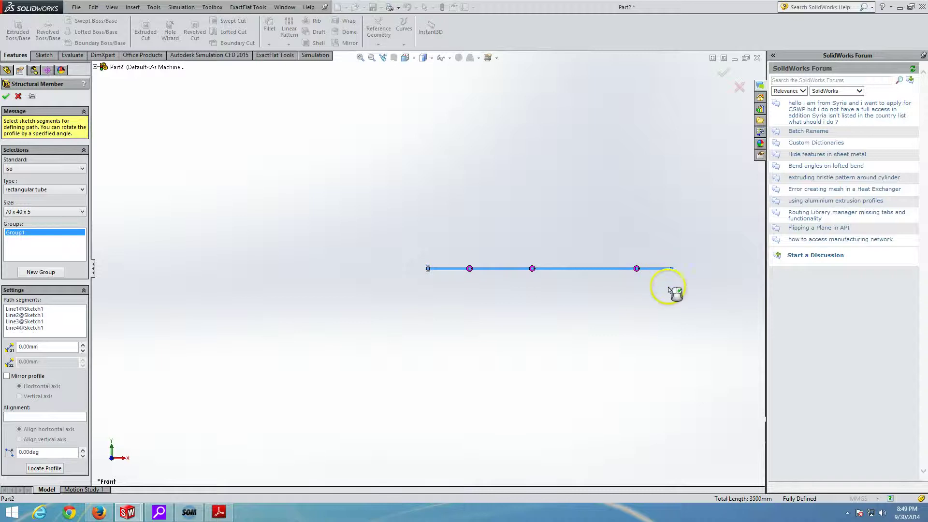
- Rotate the rectangular tube profile to 90 degrees and create the structural member
mouse_move(445, 318)
middle_down()
mouse_move(505, 342)
mouse_move(487, 301)
middle_up()
scroll(483, 299, down, 4)
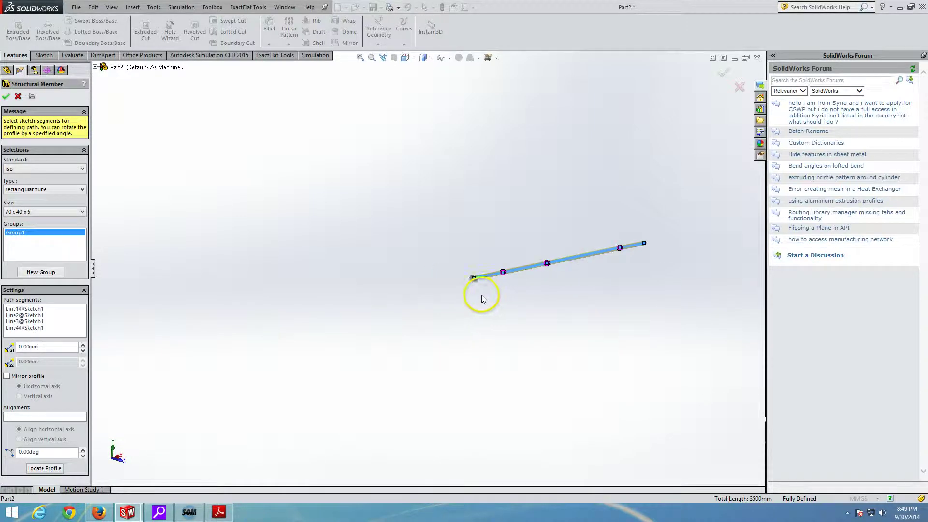
scroll(478, 296, down, 3)
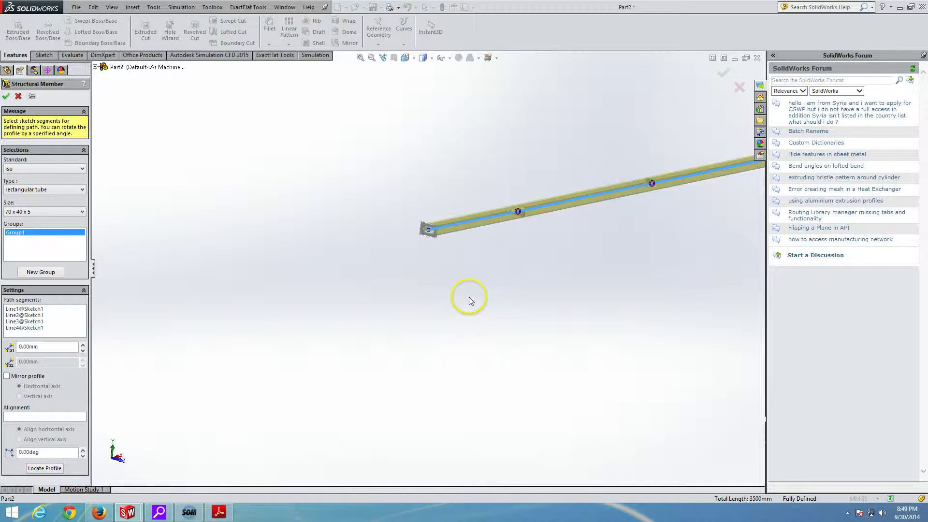
double_click(40, 453)
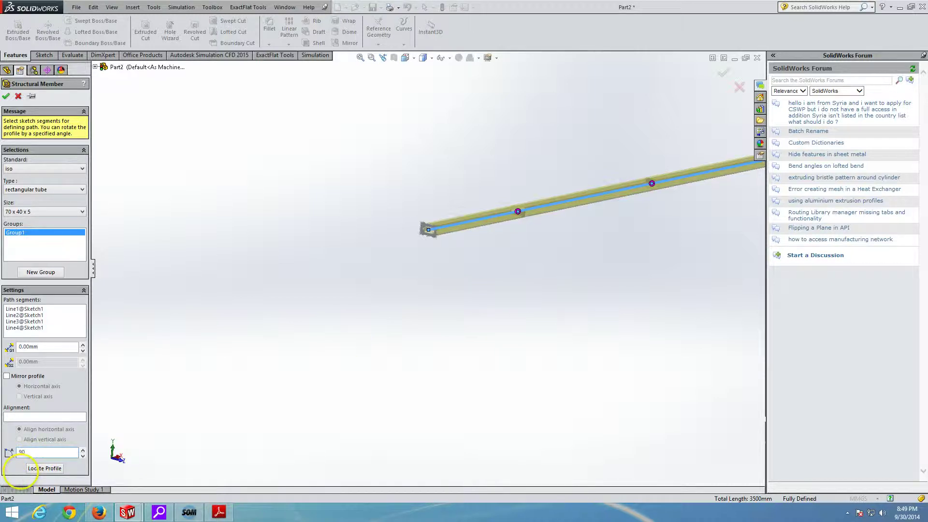
key(Return)
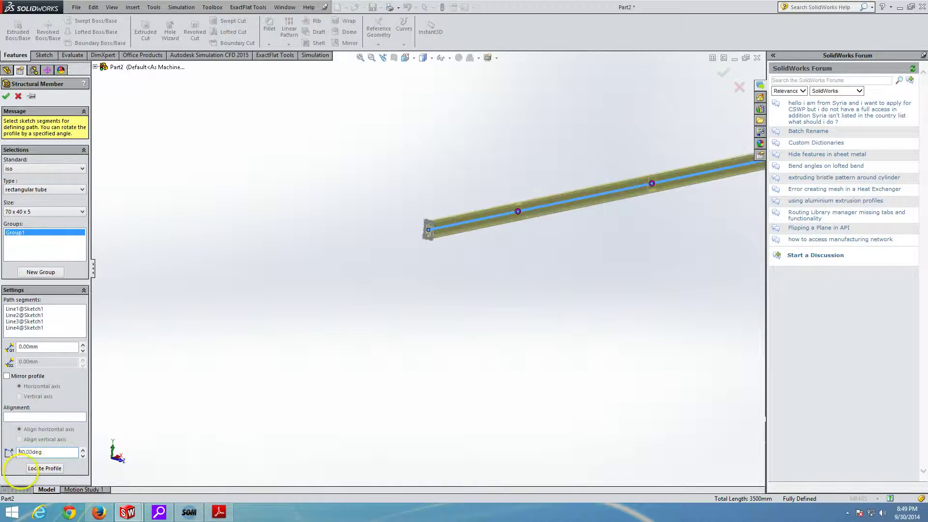
click(6, 97)
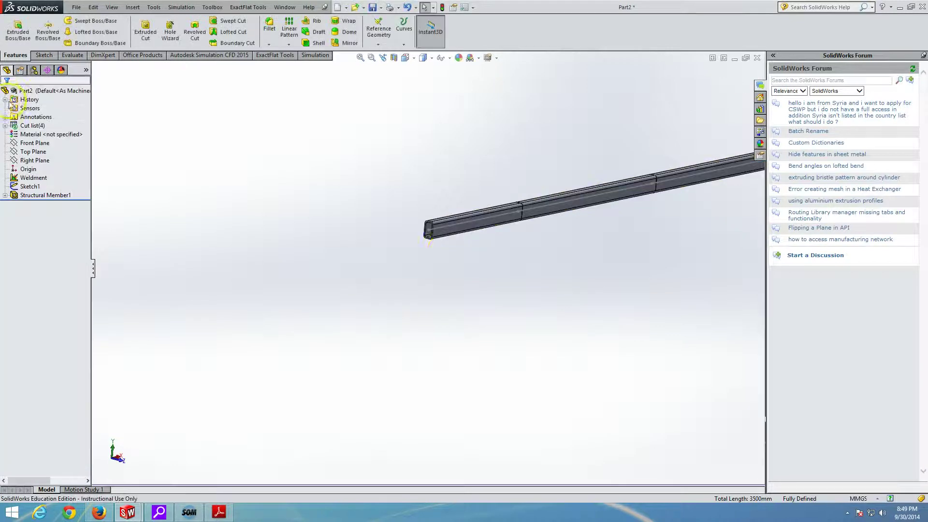
- Assign the 1023 Carbon Steel Sheet (SS) material from the Steel category to the part
scroll(427, 251, up, 3)
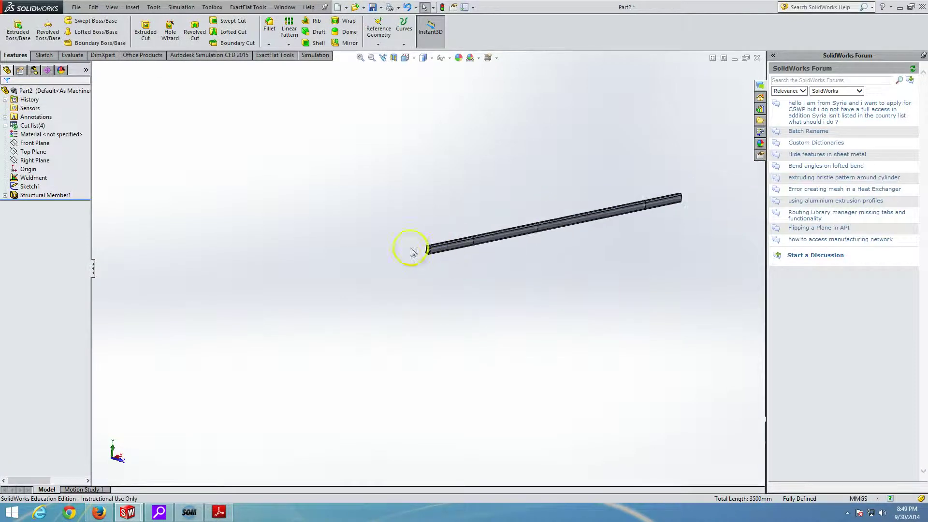
right_click(66, 137)
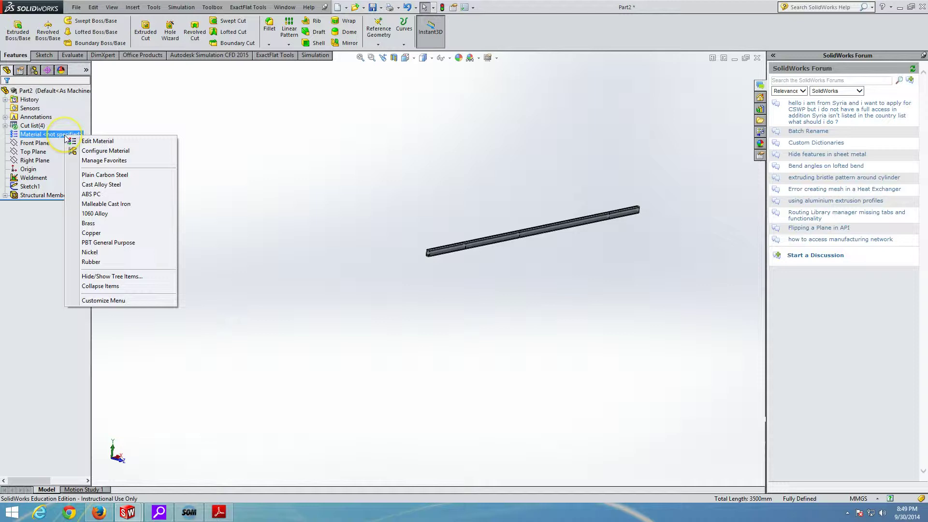
click(78, 141)
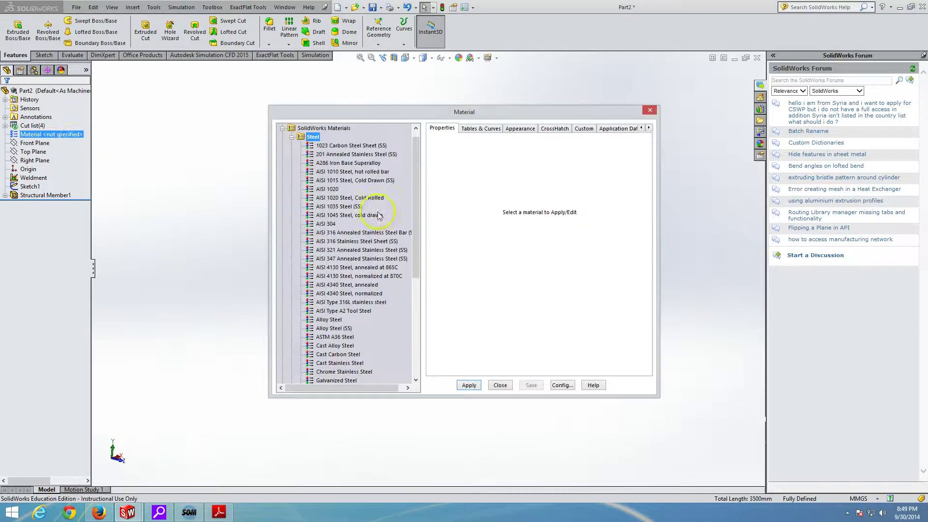
click(340, 147)
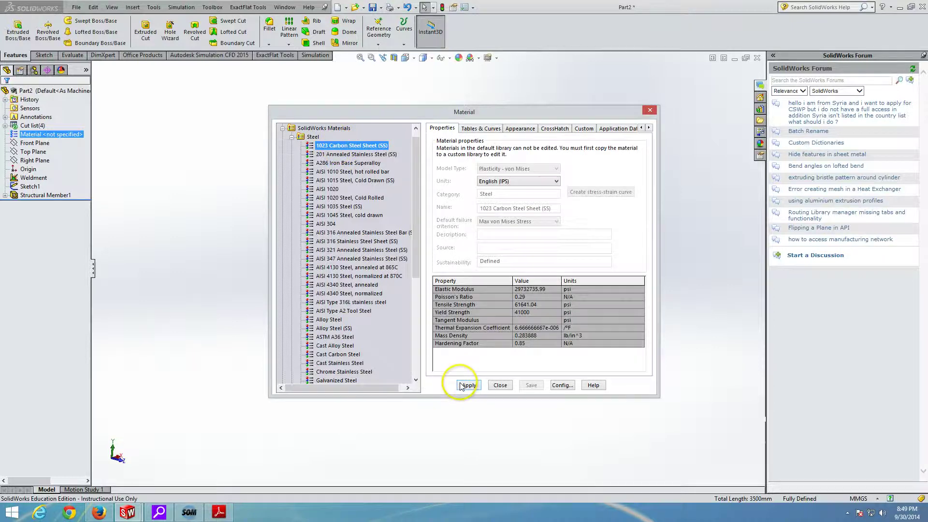
click(479, 388)
click(500, 386)
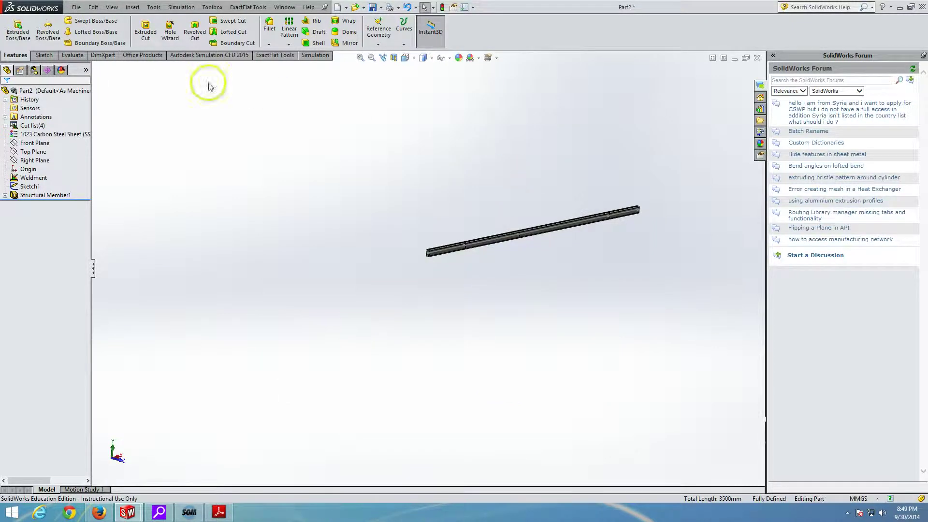
- Create a new static simulation study named Static 1 for the beam
click(314, 55)
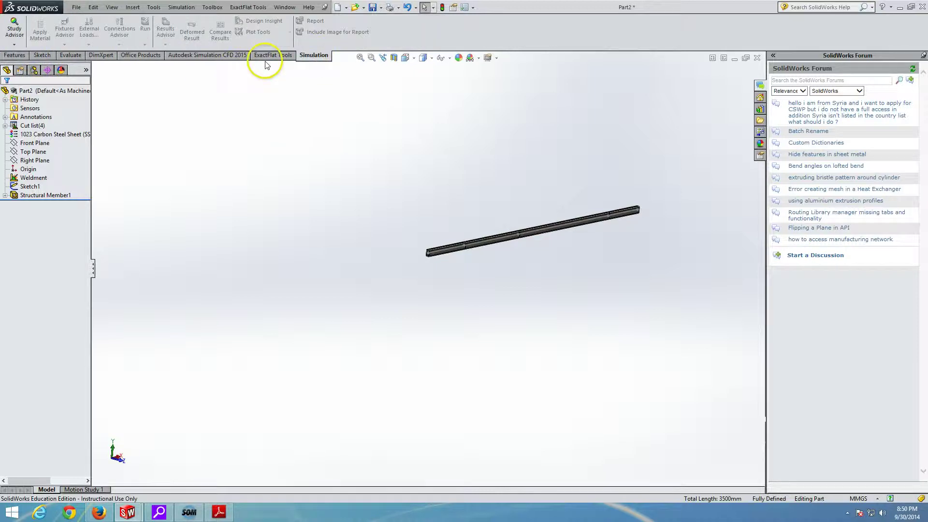
click(16, 46)
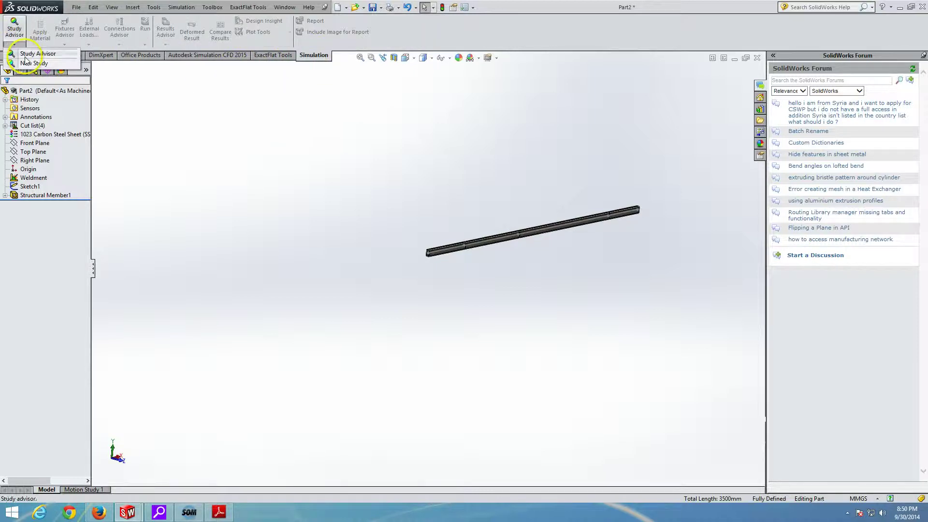
click(29, 63)
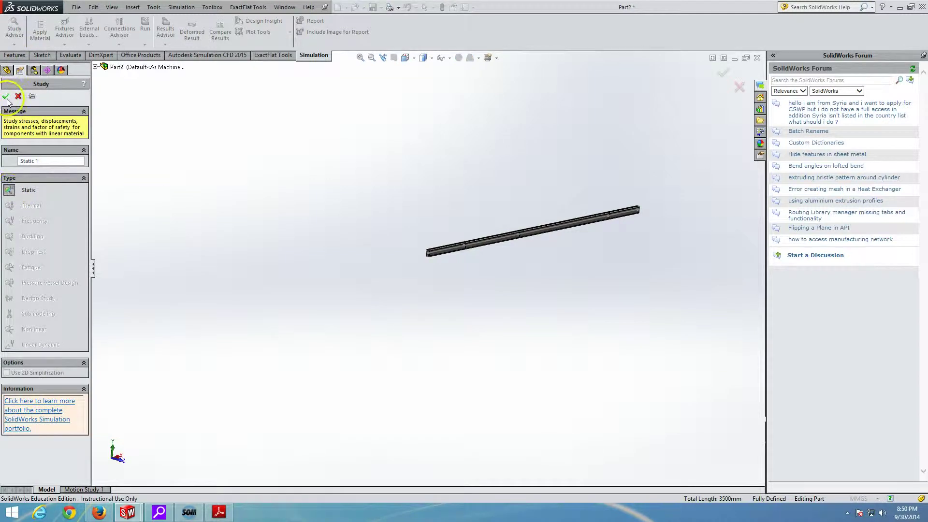
click(8, 98)
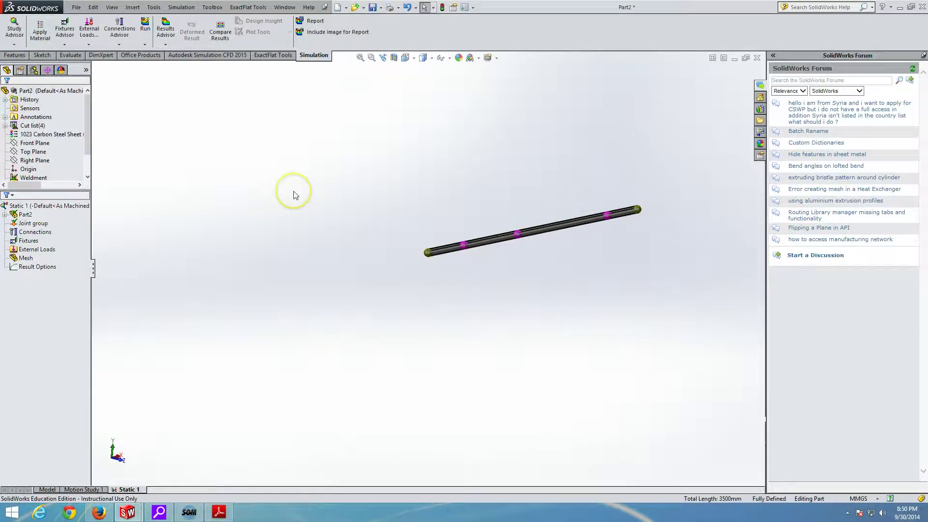
- Apply a Fixed Geometry fixture to the joint at the beam's left end
click(64, 46)
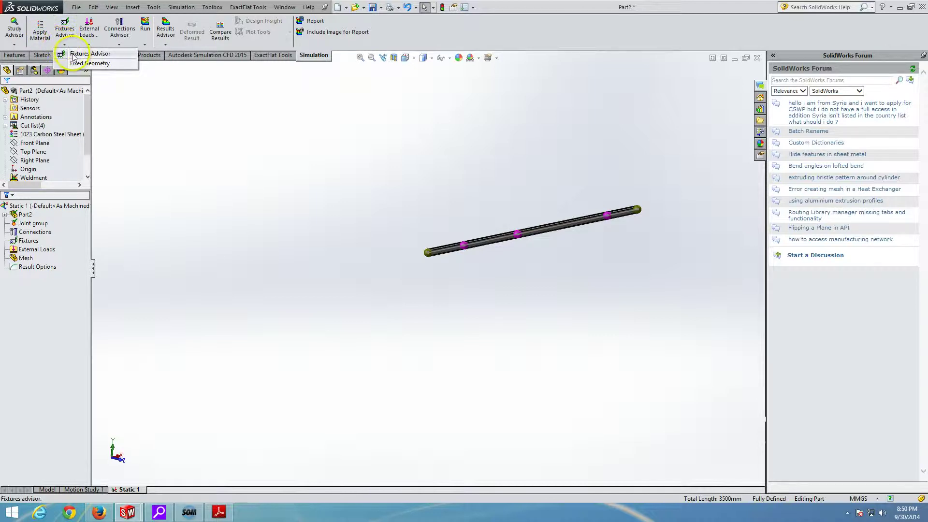
click(76, 63)
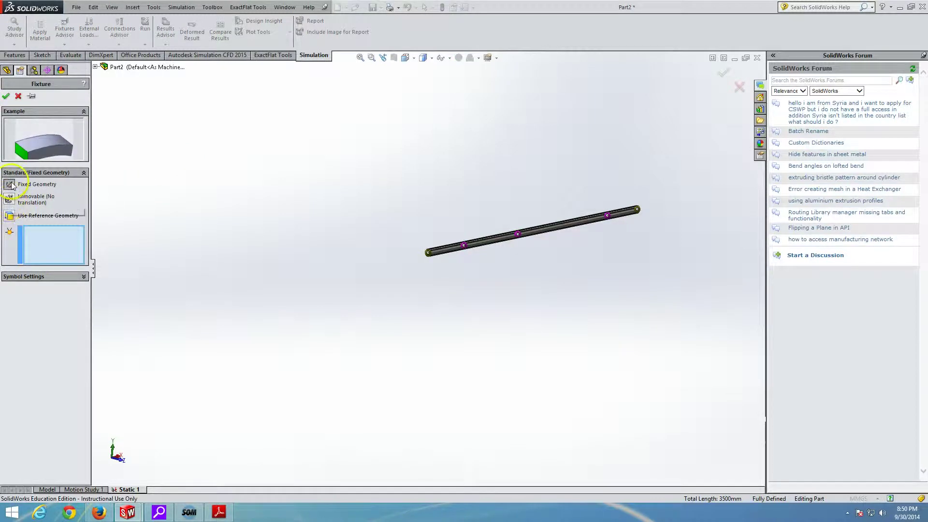
click(428, 253)
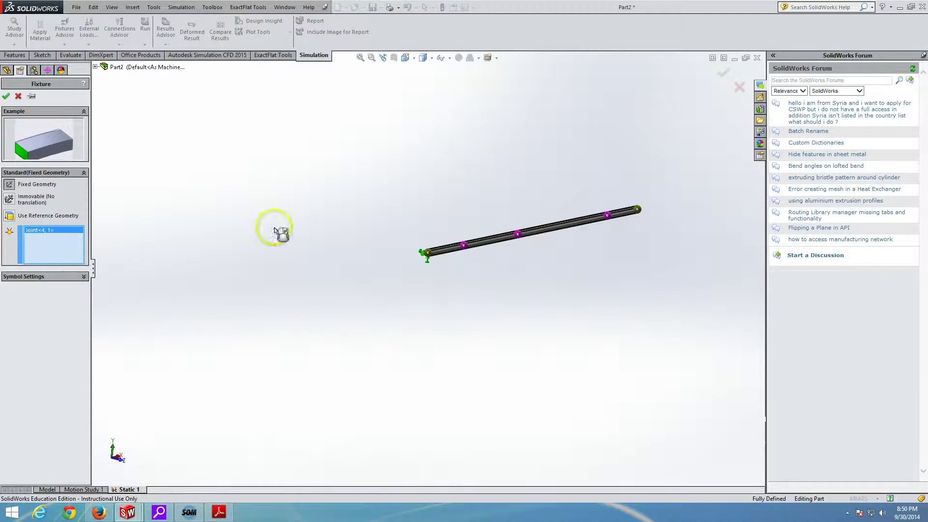
click(6, 97)
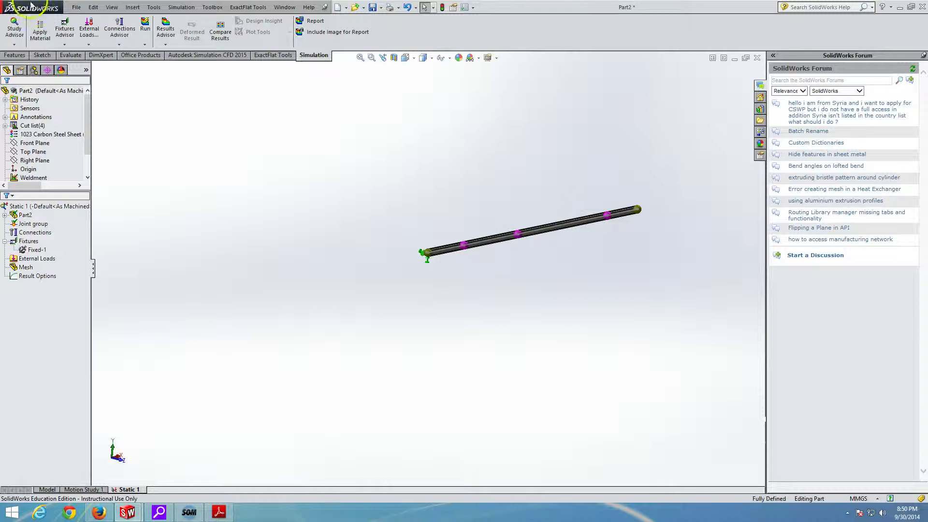
- Start a Use Reference Geometry fixture on the joint at the beam's right end, with the Front Plane as reference
click(64, 44)
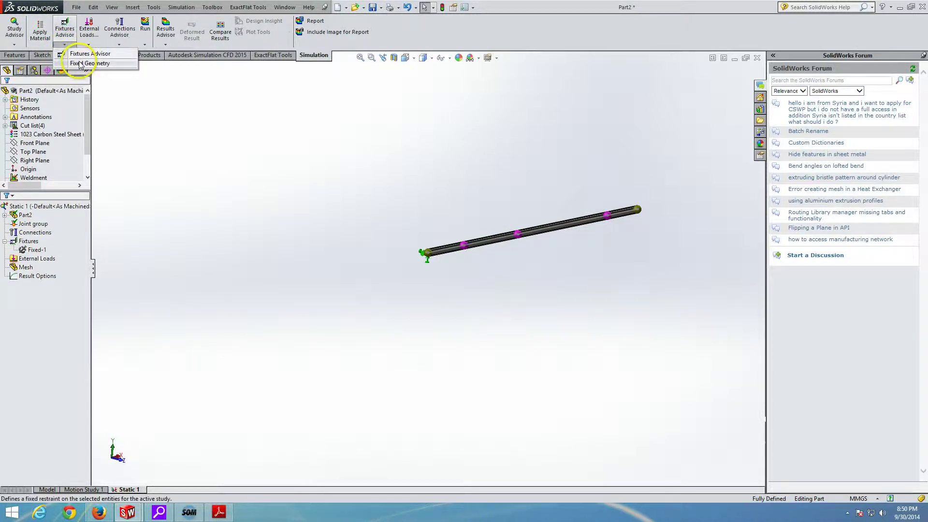
click(80, 64)
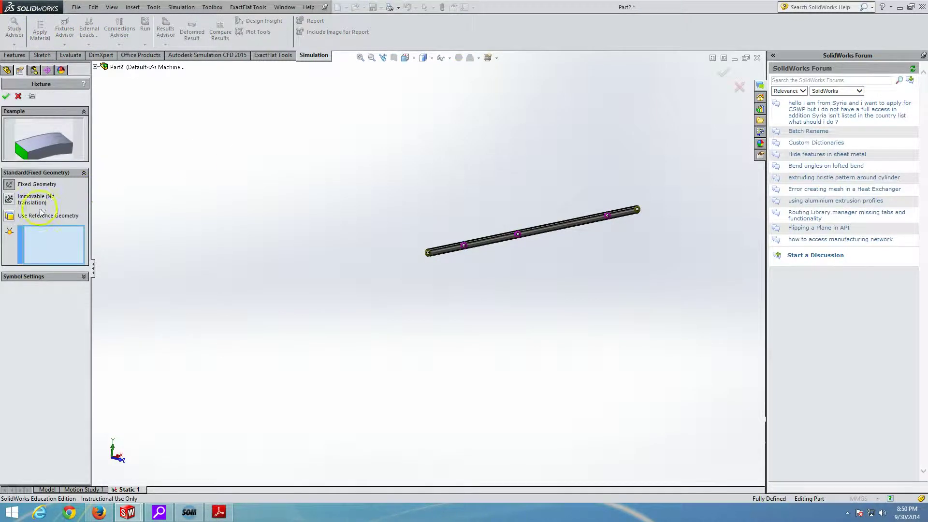
click(10, 217)
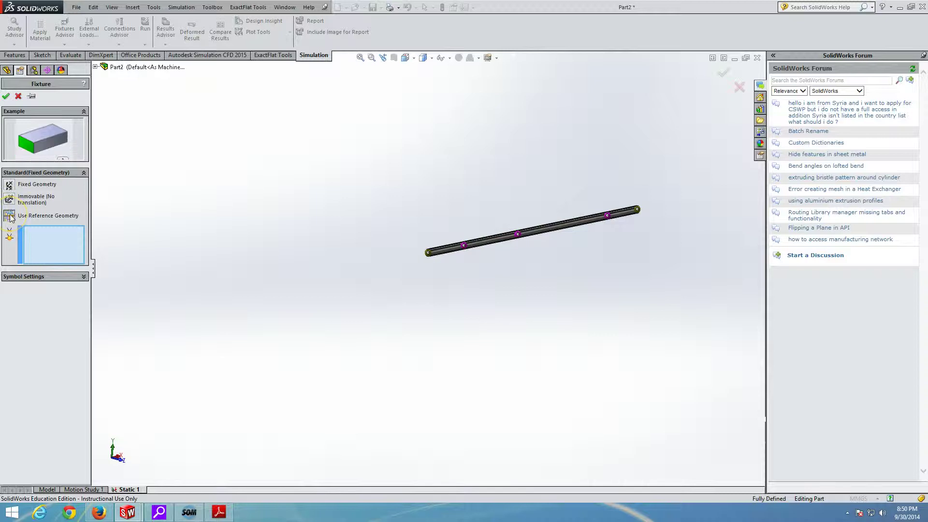
click(95, 67)
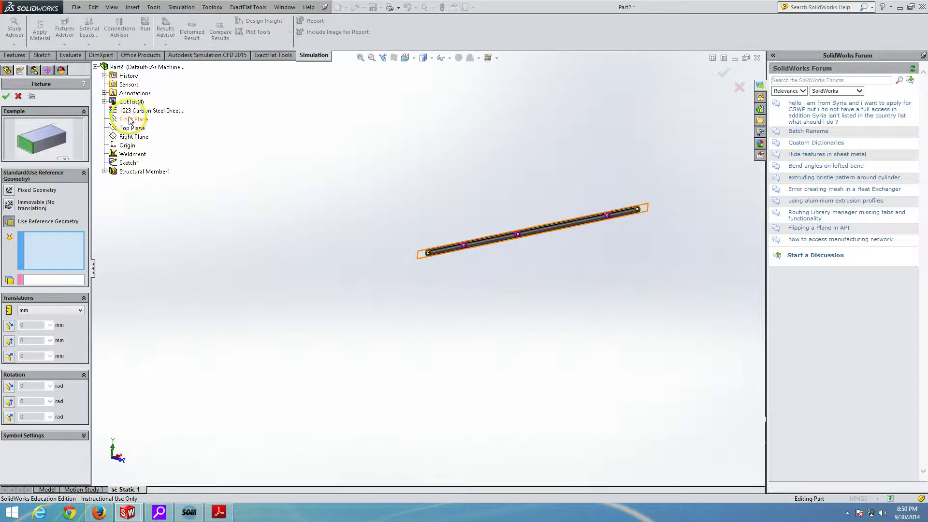
click(35, 283)
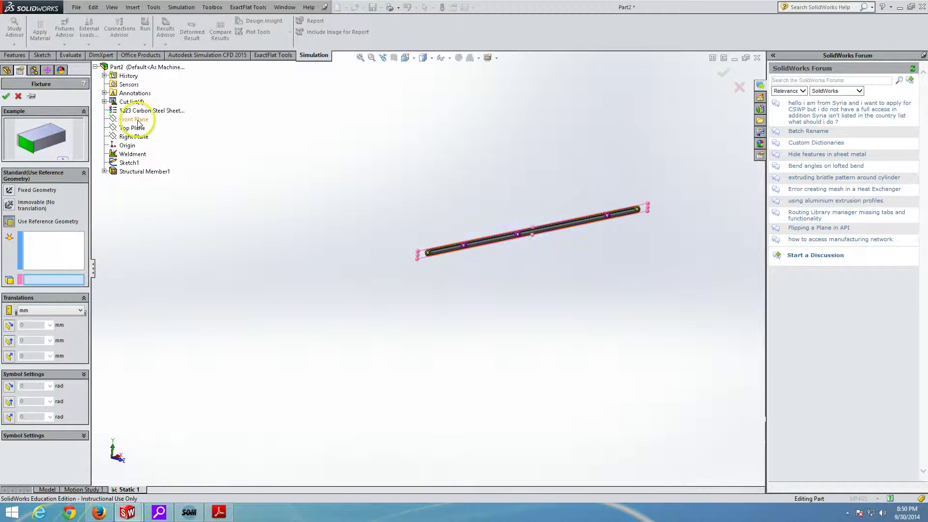
click(137, 122)
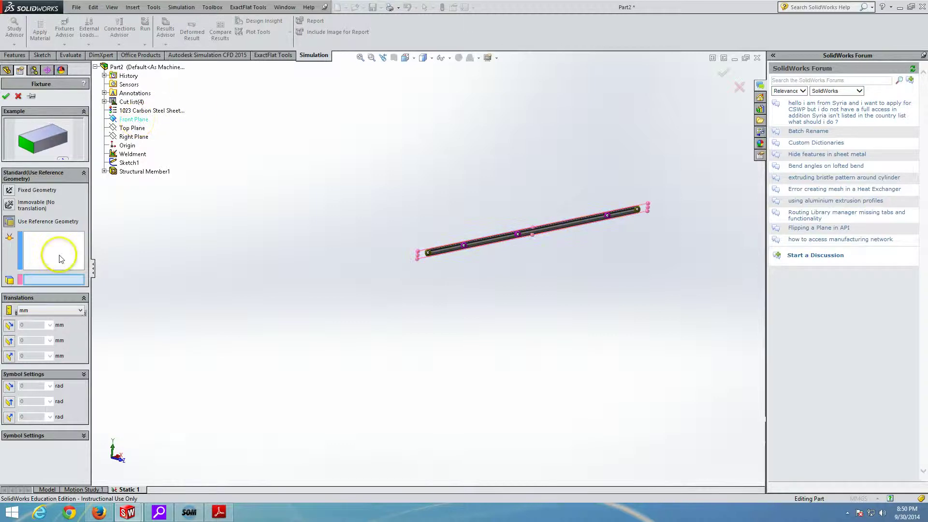
click(638, 210)
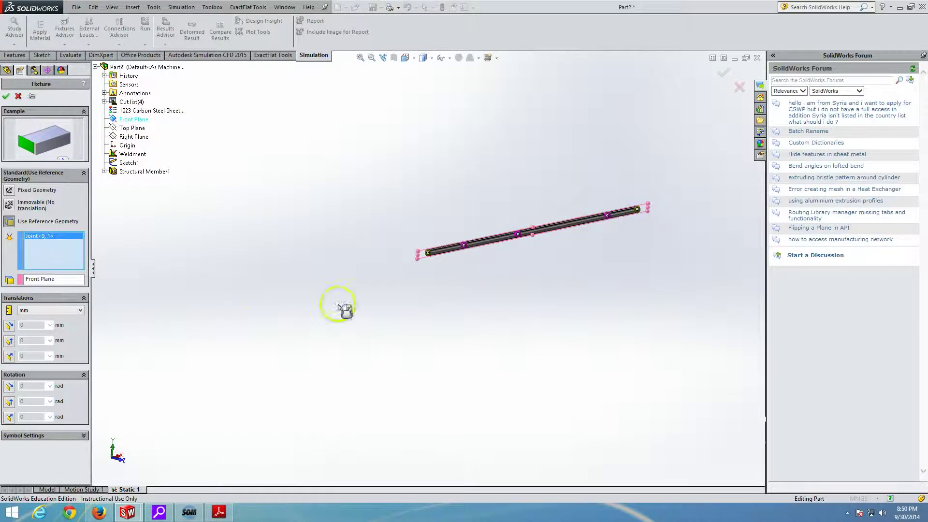
- Restrain the right-end joint's vertical in-plane translation and its translation normal to the Front Plane at 0 mm, and create the fixture
click(10, 340)
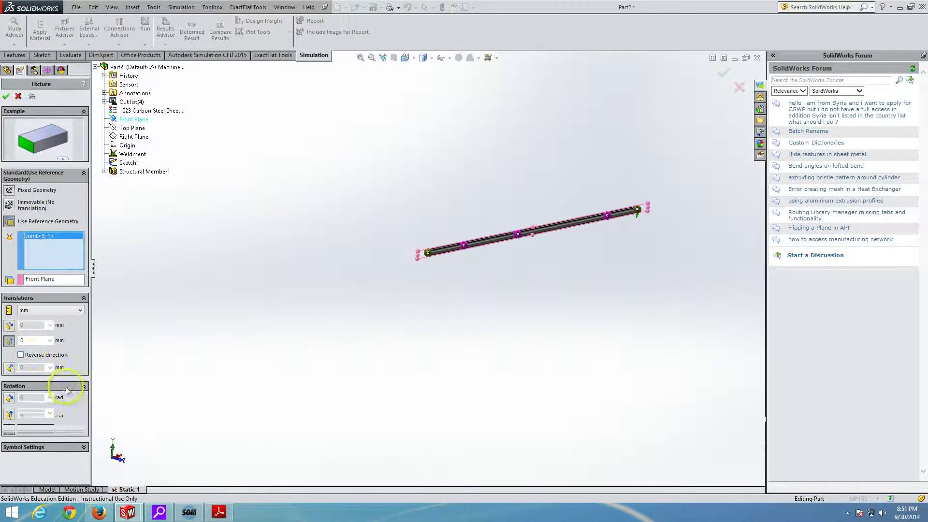
click(9, 368)
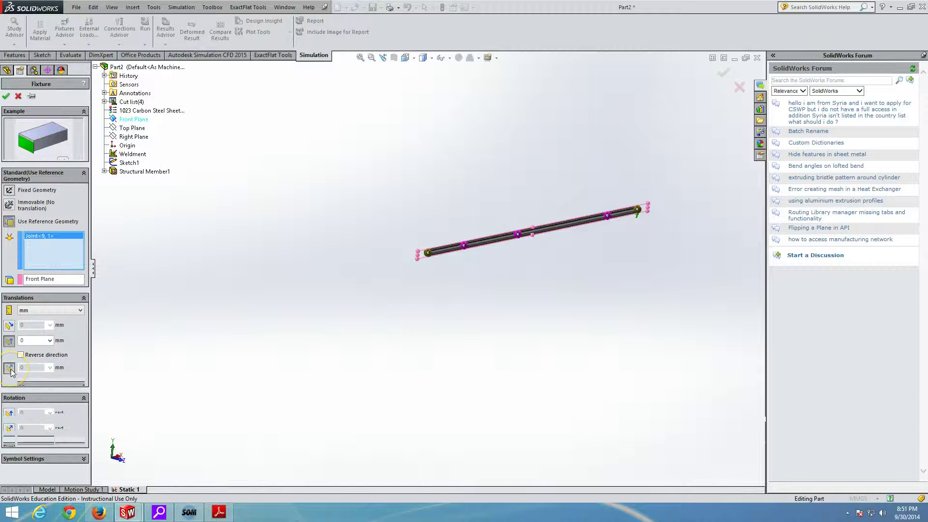
click(6, 97)
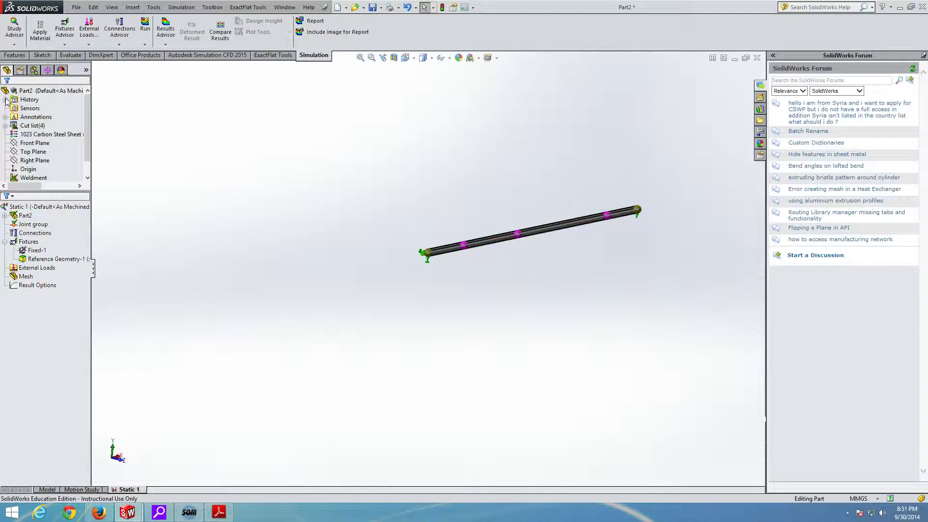
- Start a force load applied to joints, with the Front Plane as direction reference, and show the beam in isometric view
click(93, 44)
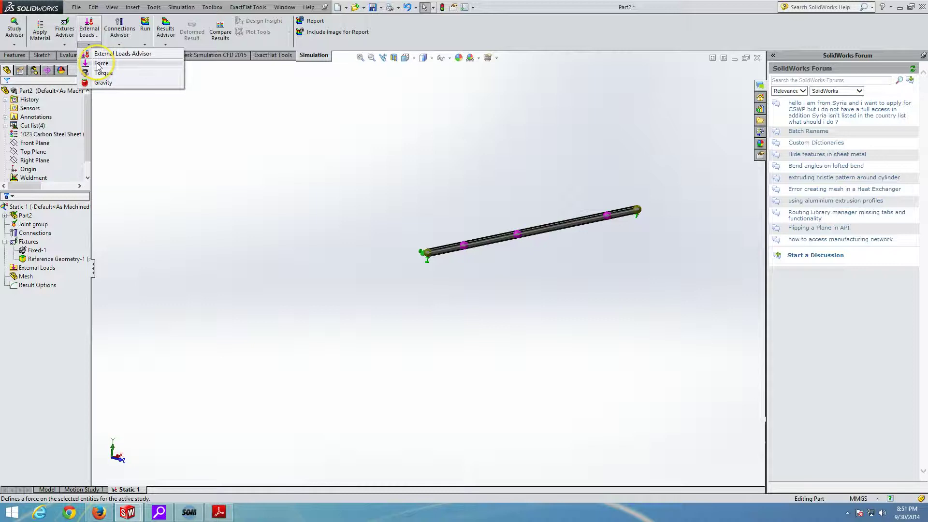
click(99, 63)
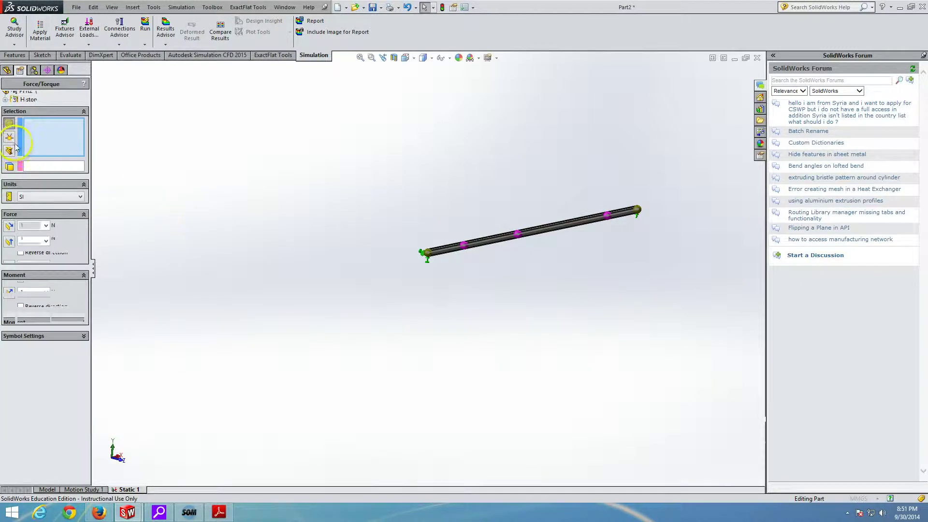
click(9, 137)
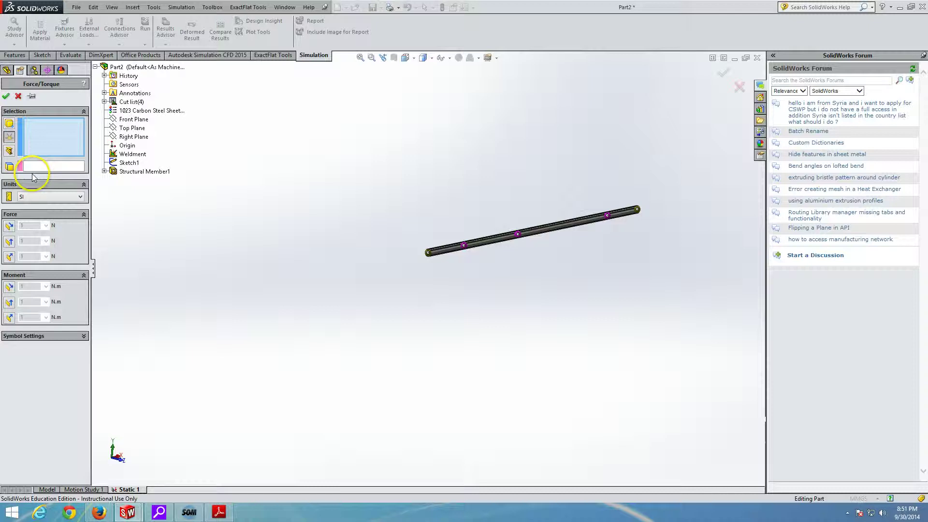
click(33, 167)
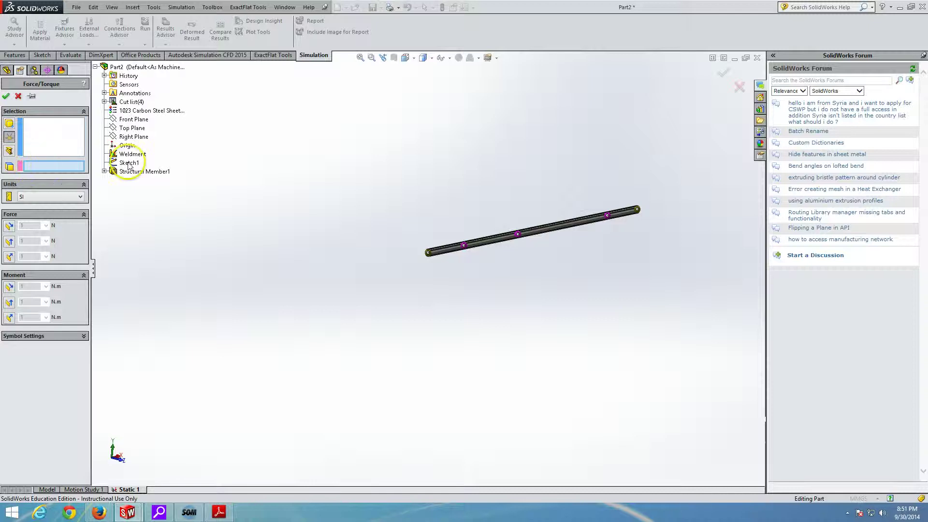
click(140, 121)
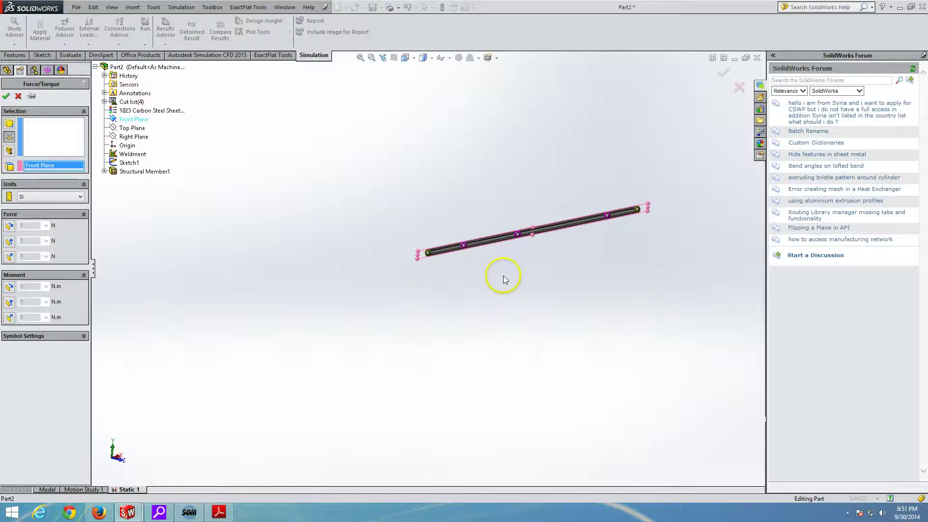
middle_drag(497, 271, 377, 193)
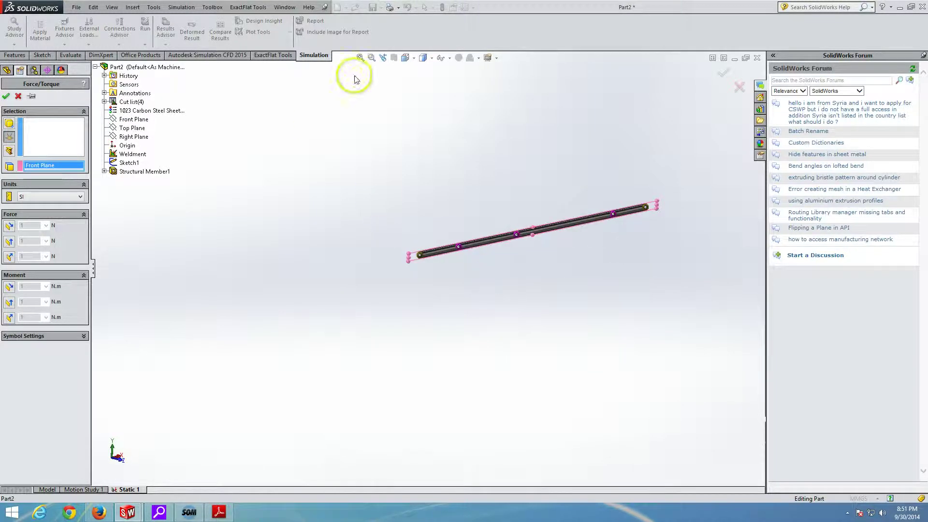
click(413, 59)
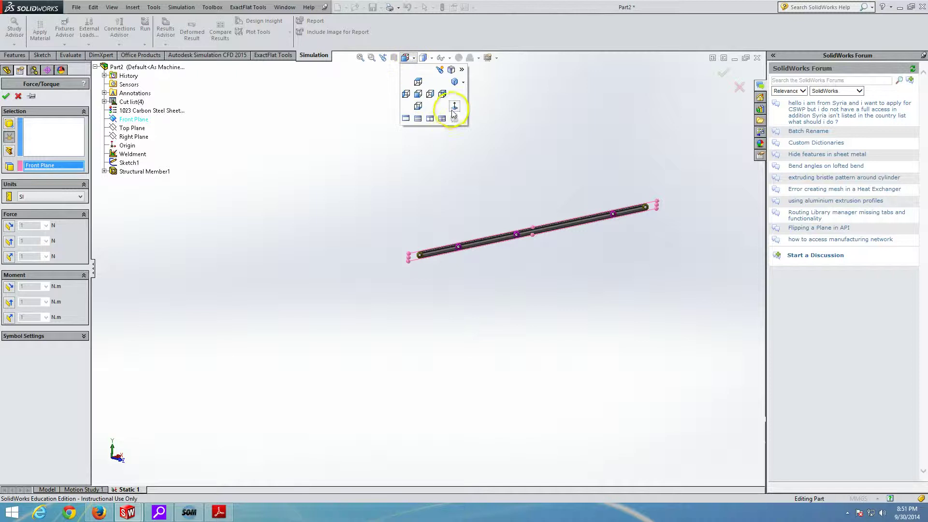
click(455, 82)
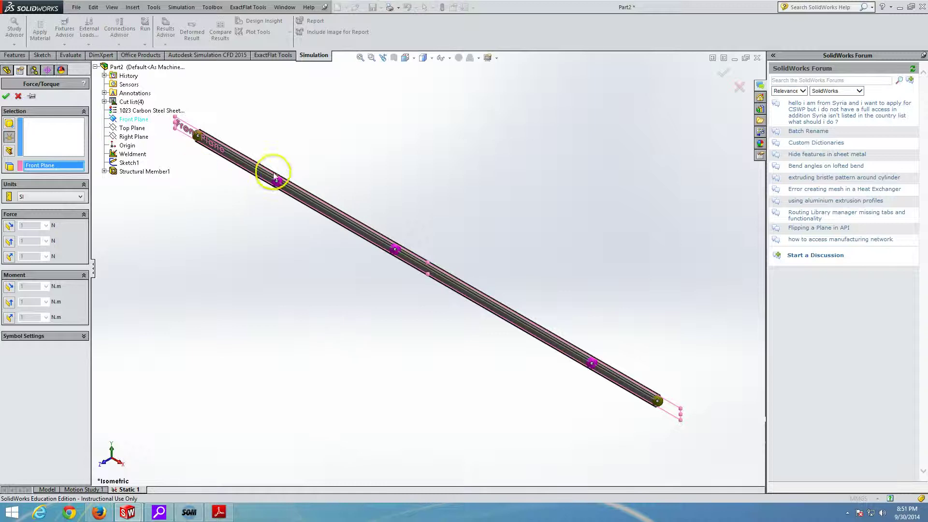
- Apply a 40000 N vertical in-plane force, with direction reversed, to the interior joint nearest the beam's left end
click(9, 242)
click(22, 240)
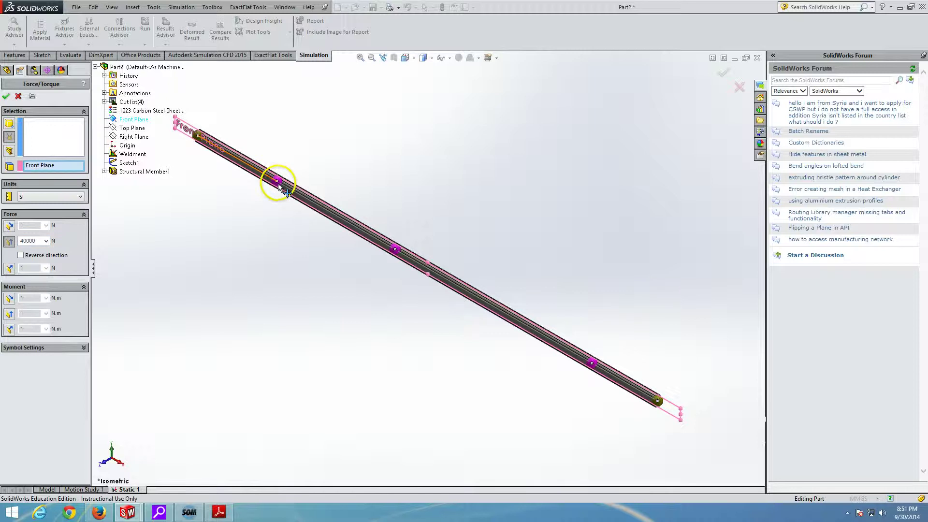
click(10, 139)
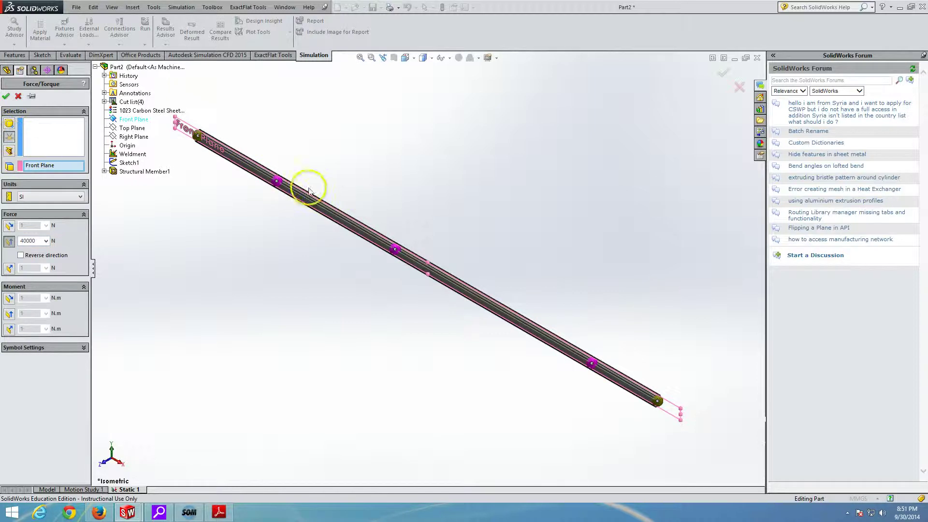
click(276, 181)
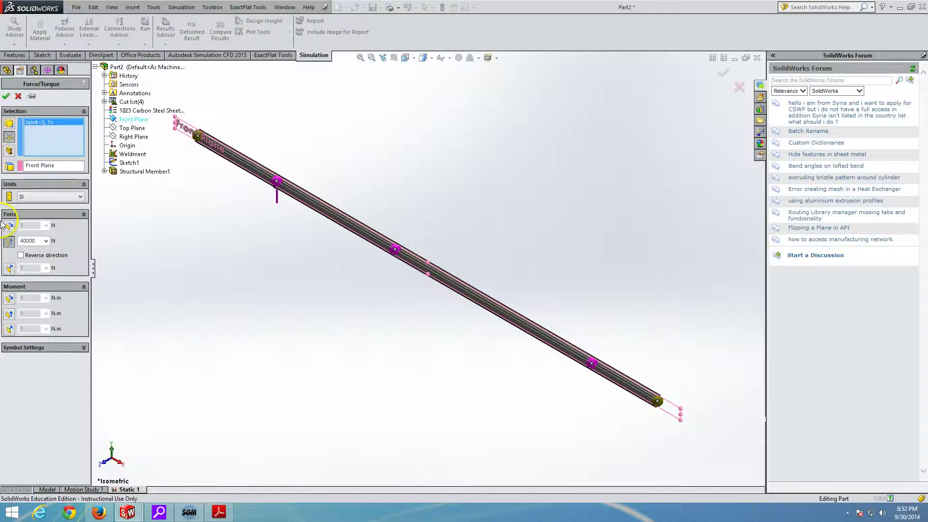
click(20, 255)
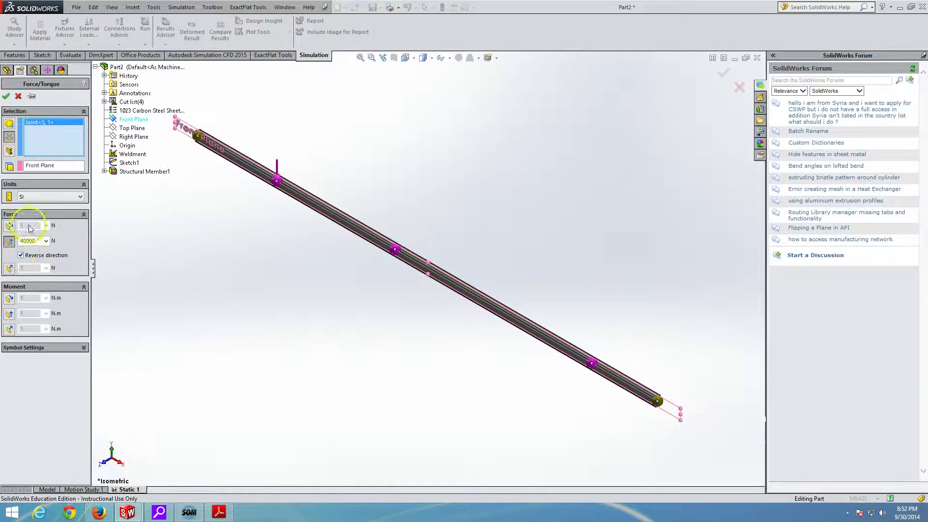
click(5, 97)
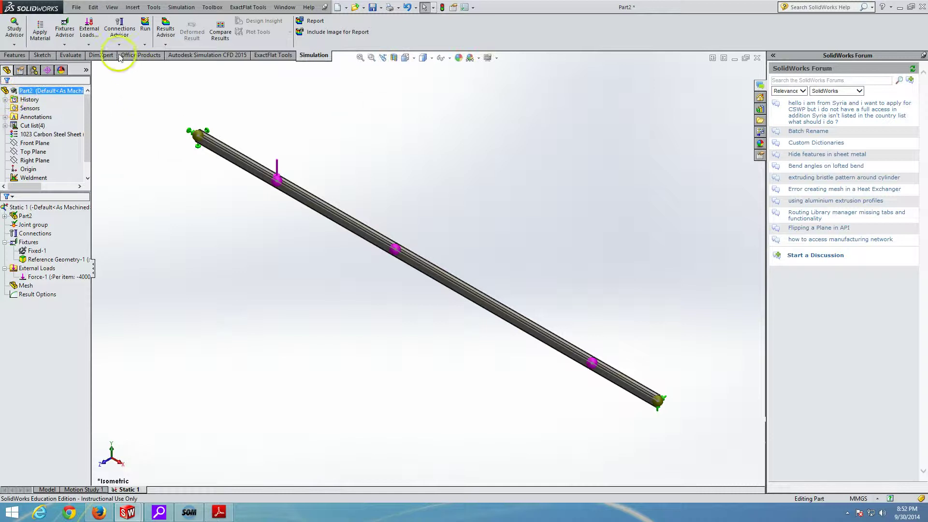
- Start a second force load on the beam's middle interior joint, with the Front Plane as direction reference
click(88, 45)
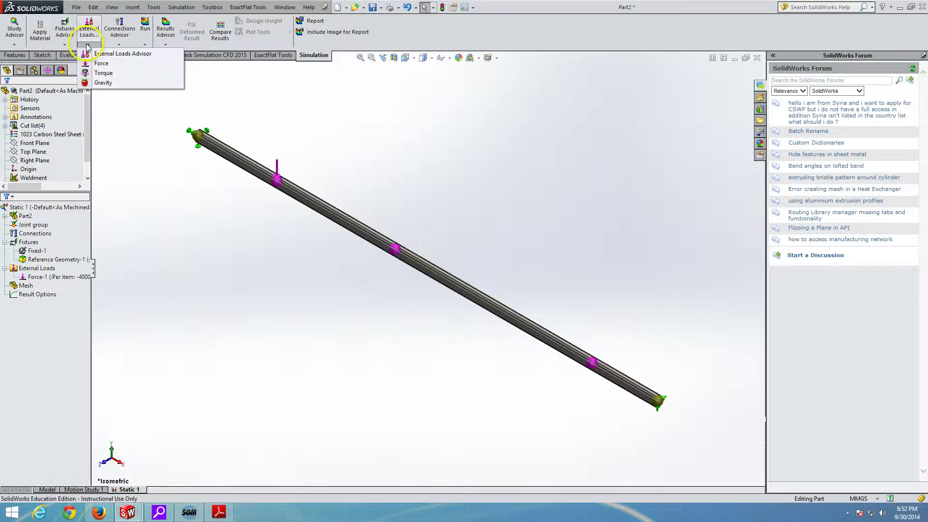
click(99, 63)
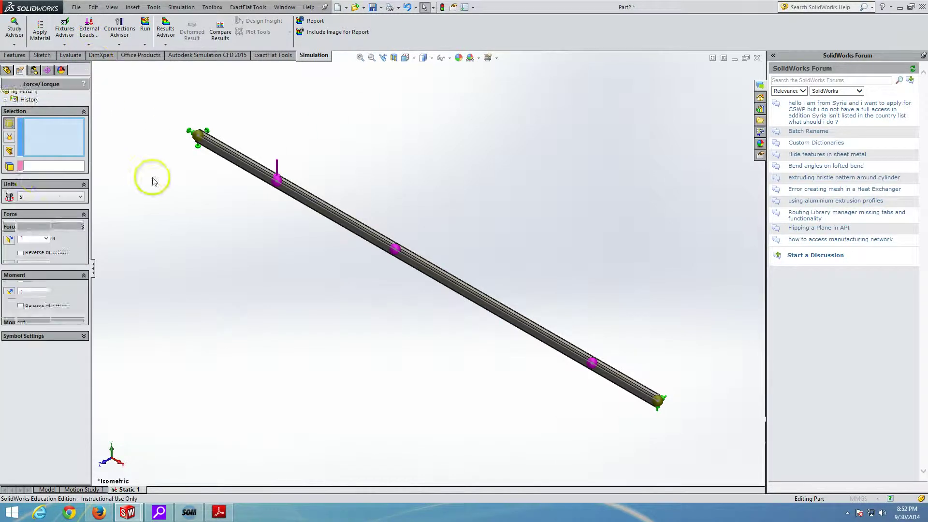
click(9, 137)
click(34, 166)
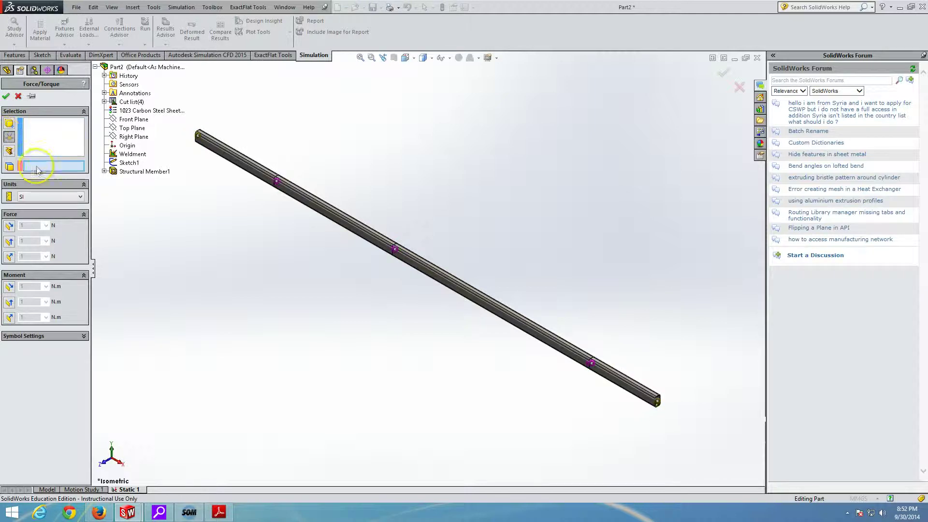
click(133, 119)
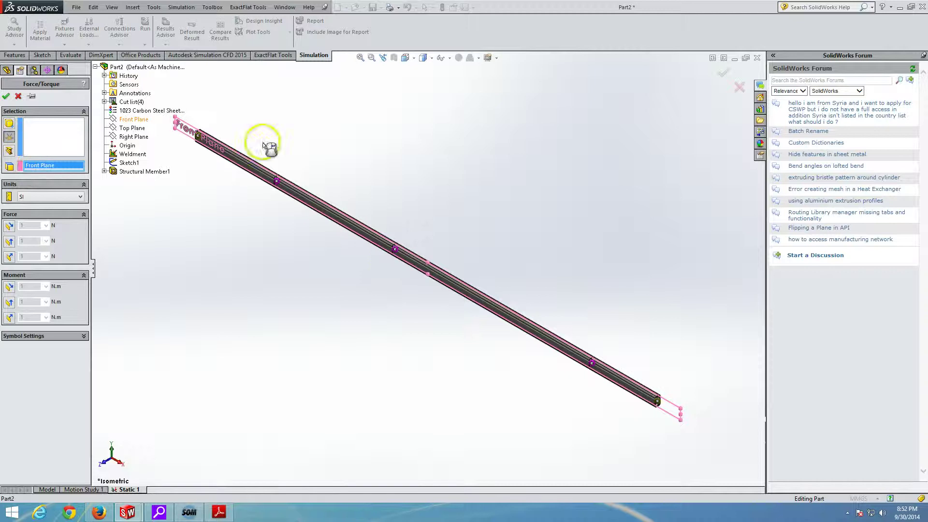
click(394, 247)
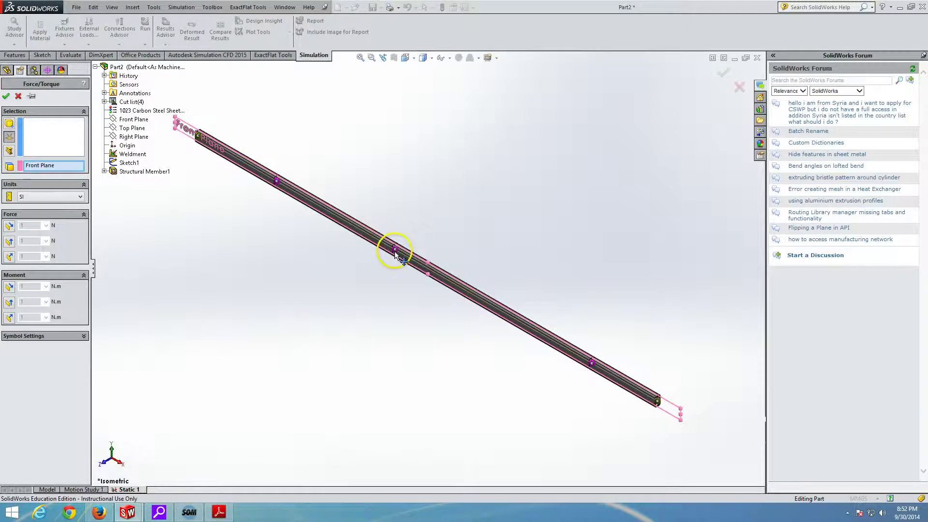
click(46, 140)
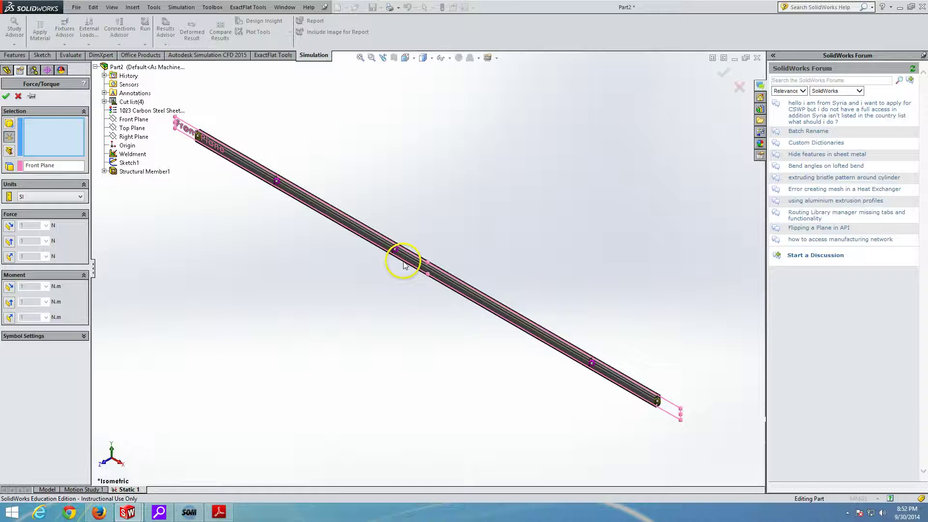
click(395, 250)
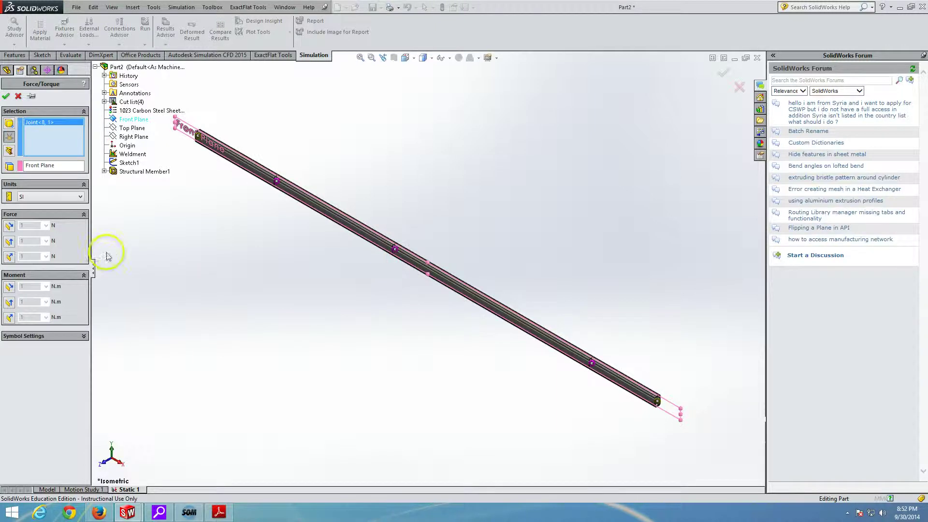
- Set the middle joint's vertical in-plane force to 3200 N with reversed direction and create the load
click(10, 242)
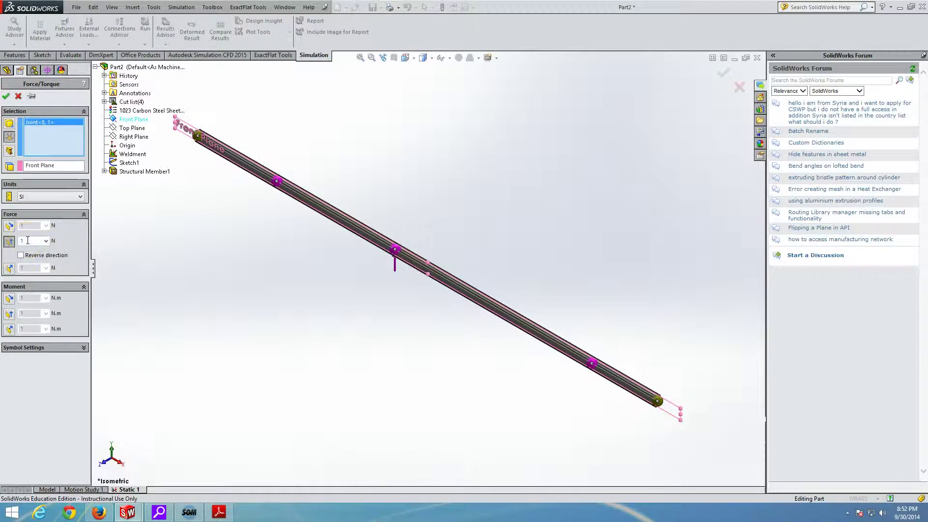
click(33, 258)
double_click(22, 241)
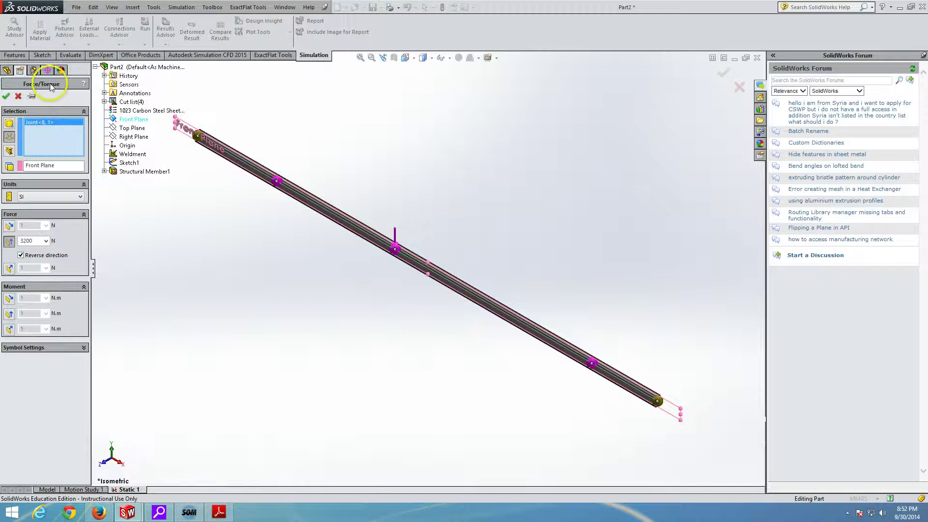
click(6, 97)
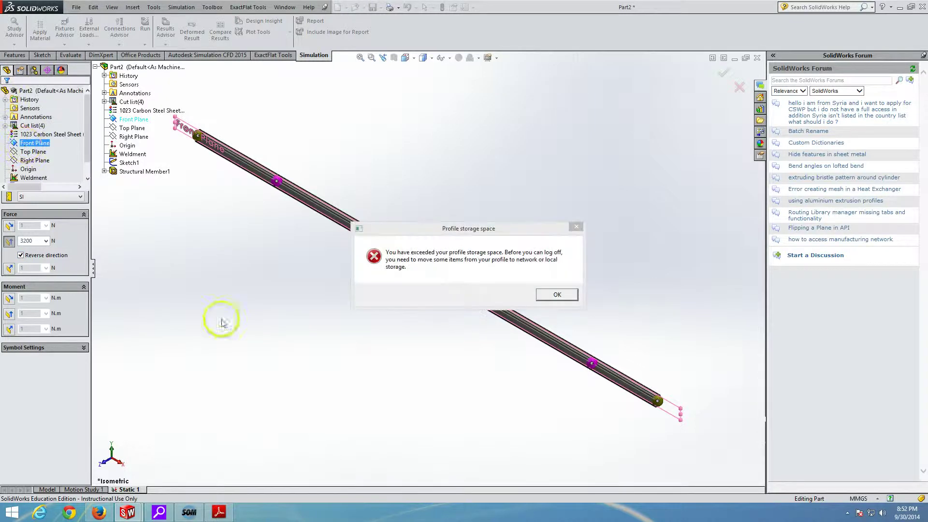
click(568, 296)
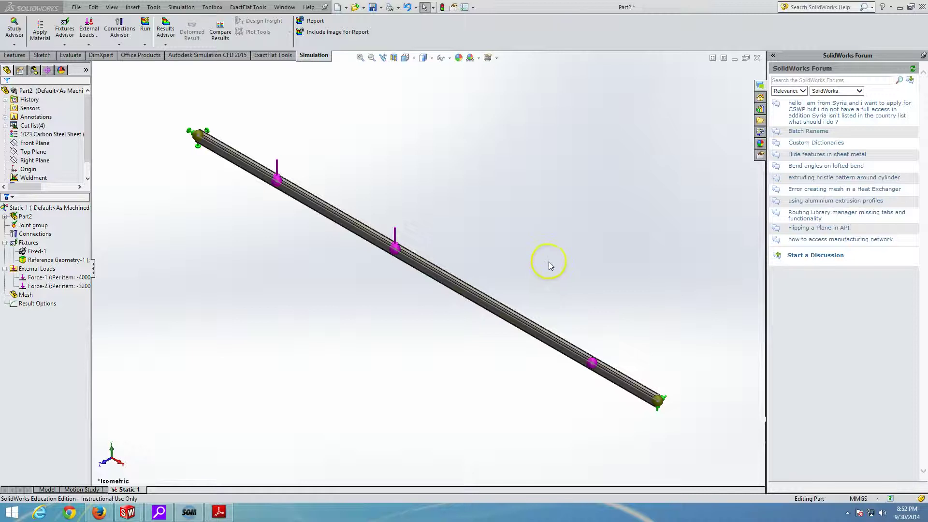
- Apply a 160000 N reversed vertical in-plane force to the interior joint nearest the beam's right end, referencing the Front Plane
click(96, 44)
click(96, 63)
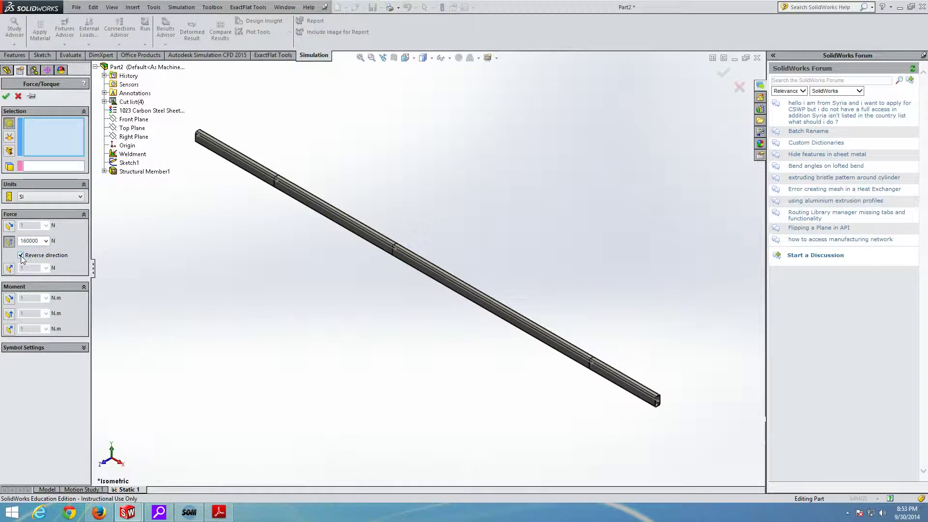
click(10, 137)
click(132, 127)
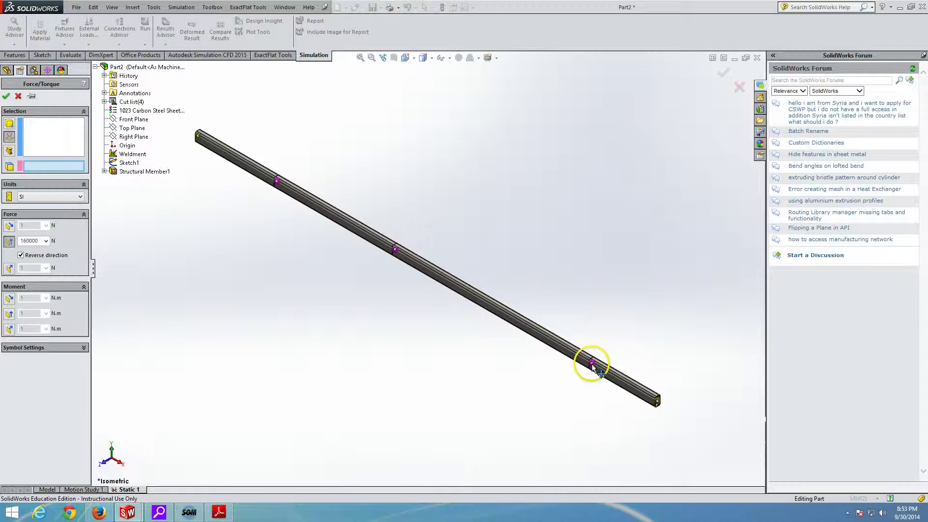
click(32, 142)
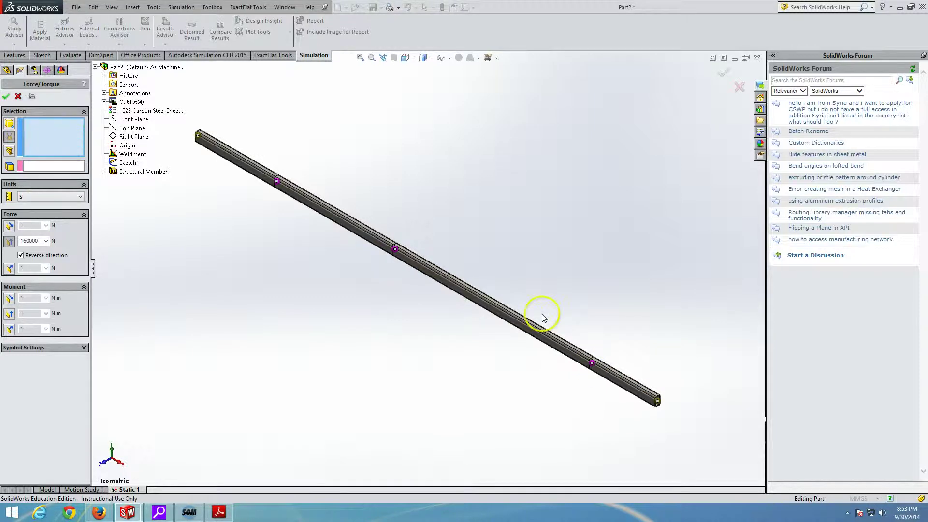
click(591, 364)
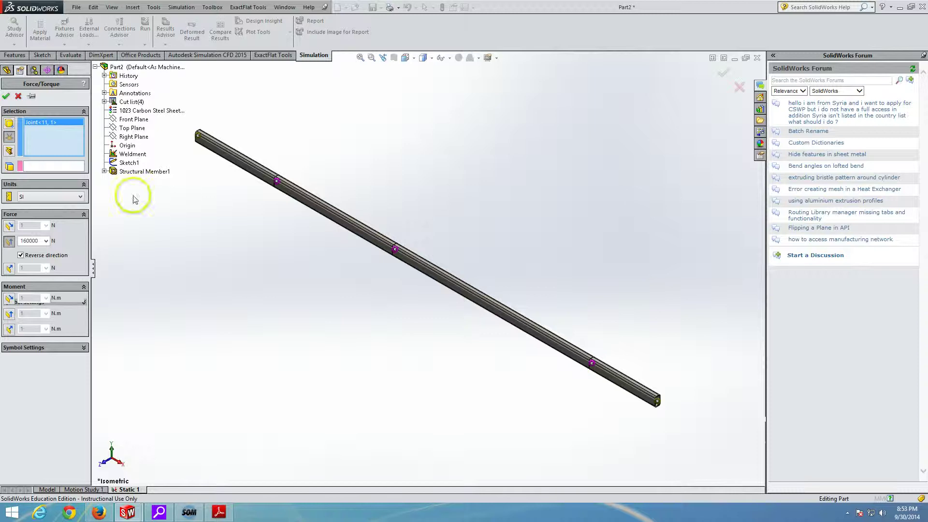
click(131, 119)
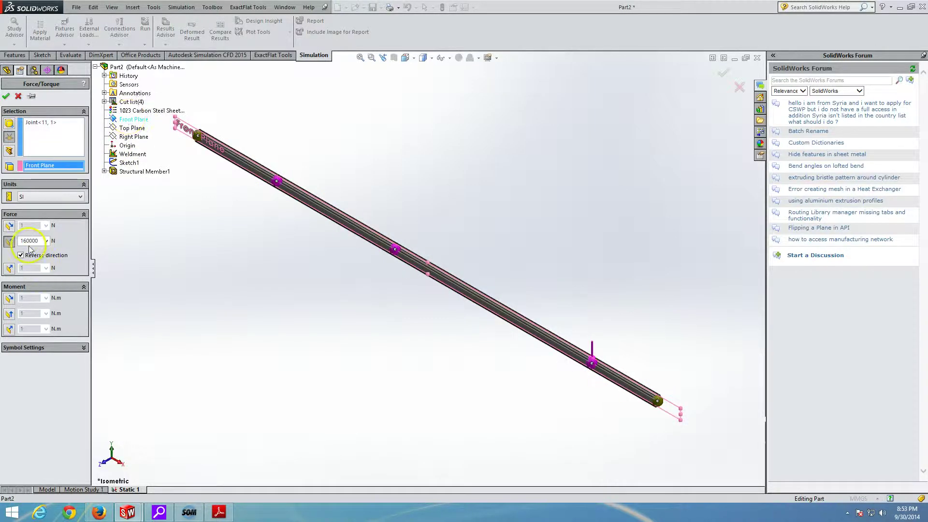
click(7, 97)
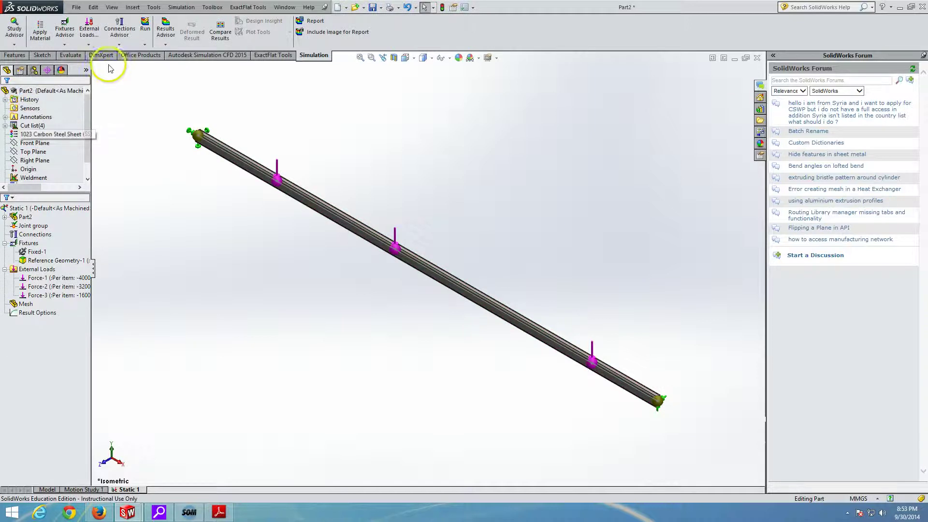
- Run the static study on the loaded beam
click(144, 45)
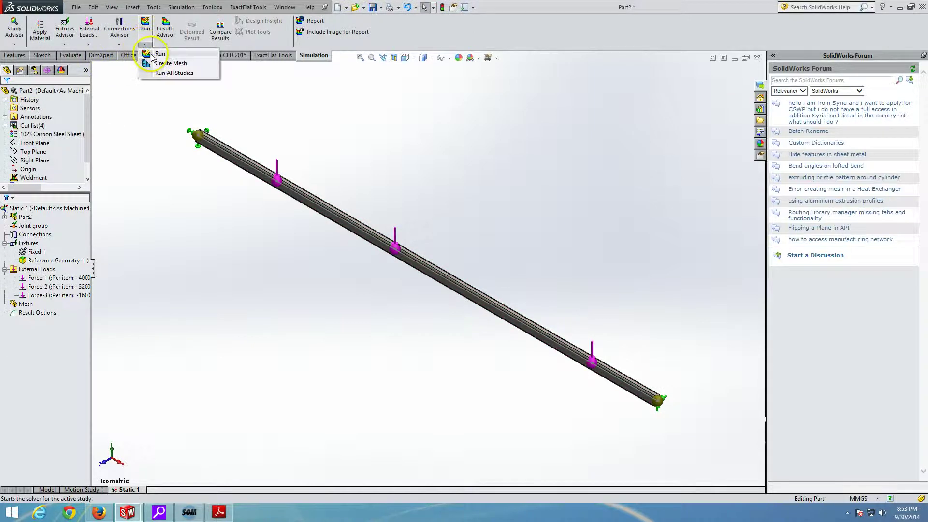
click(152, 57)
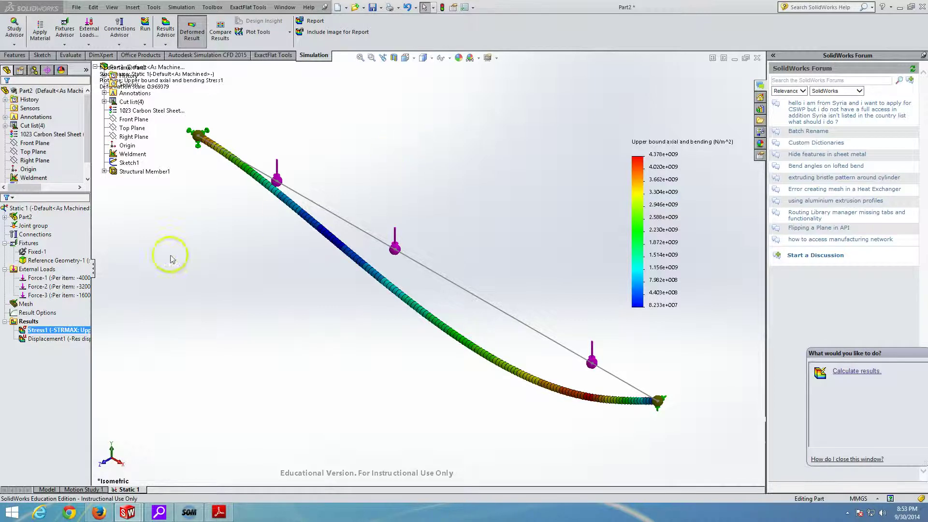
right_click(43, 332)
click(30, 321)
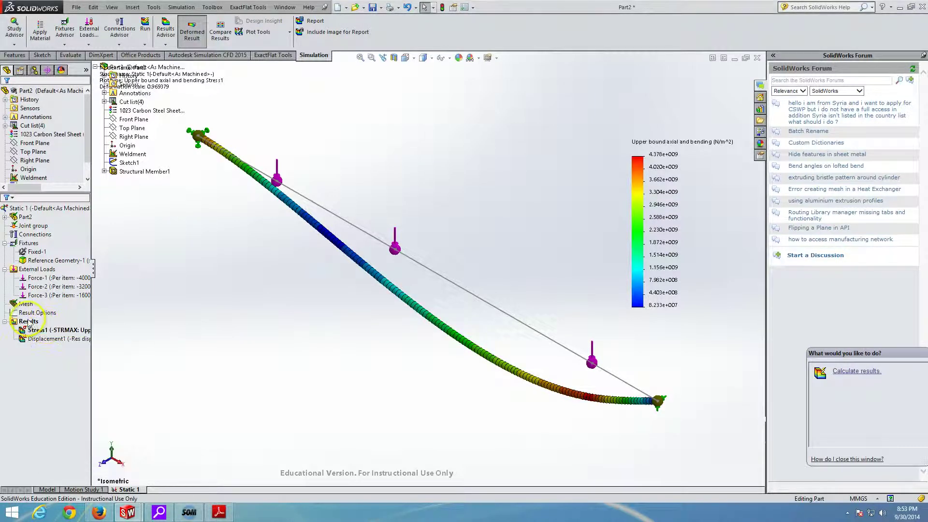
right_click(30, 321)
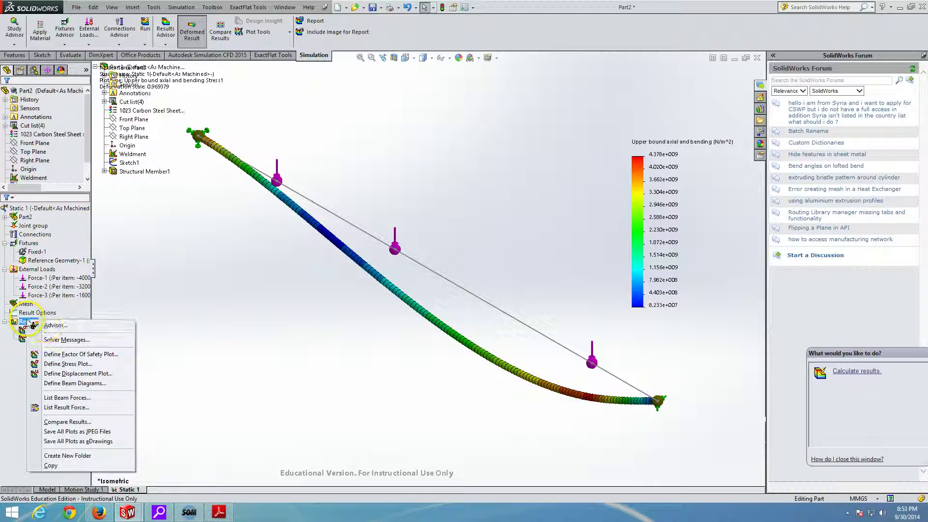
click(77, 398)
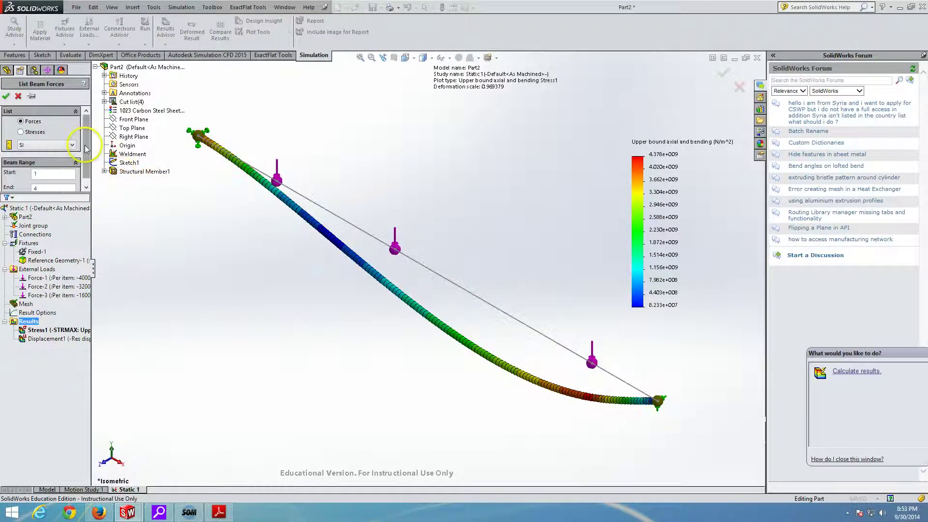
click(16, 96)
- Create a beam diagram of Shear Force in Dir1, in N, for all beams
right_click(30, 323)
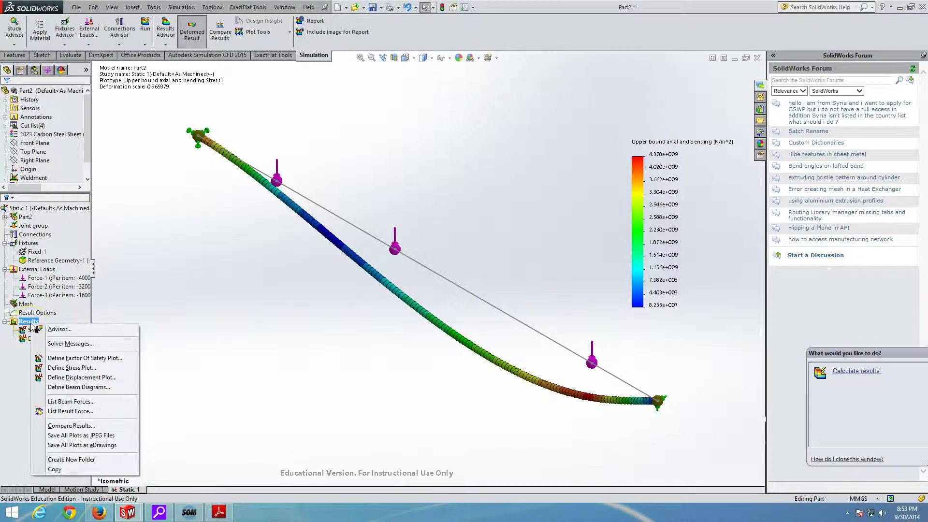
click(68, 387)
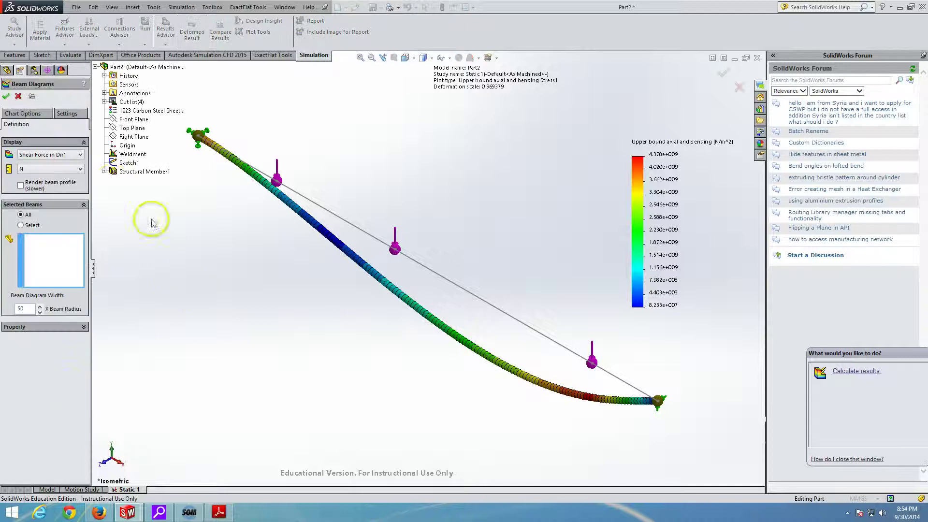
click(80, 155)
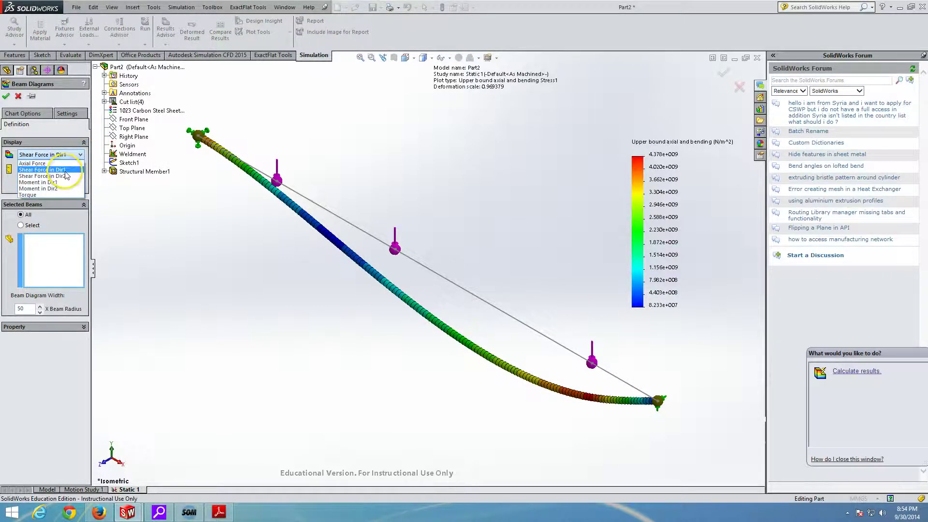
click(65, 170)
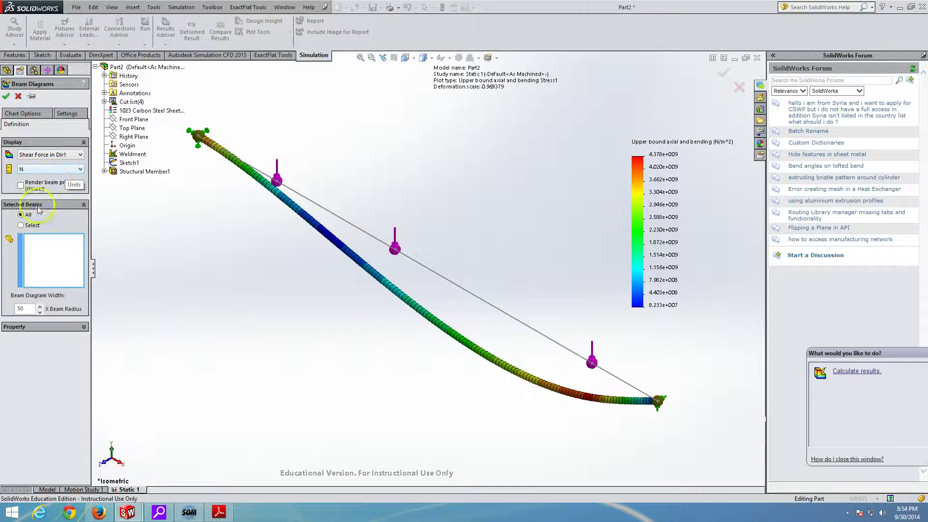
click(6, 96)
middle_drag(327, 292, 312, 307)
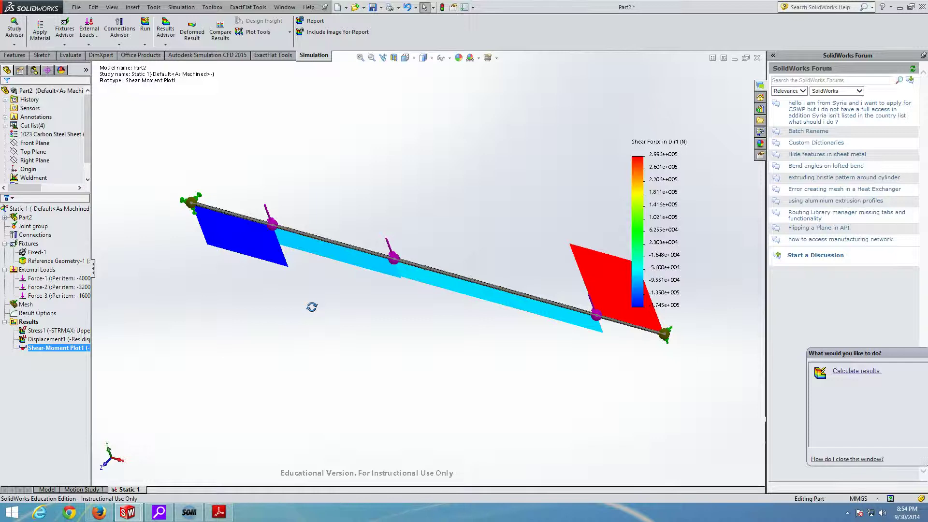
middle_drag(312, 307, 311, 307)
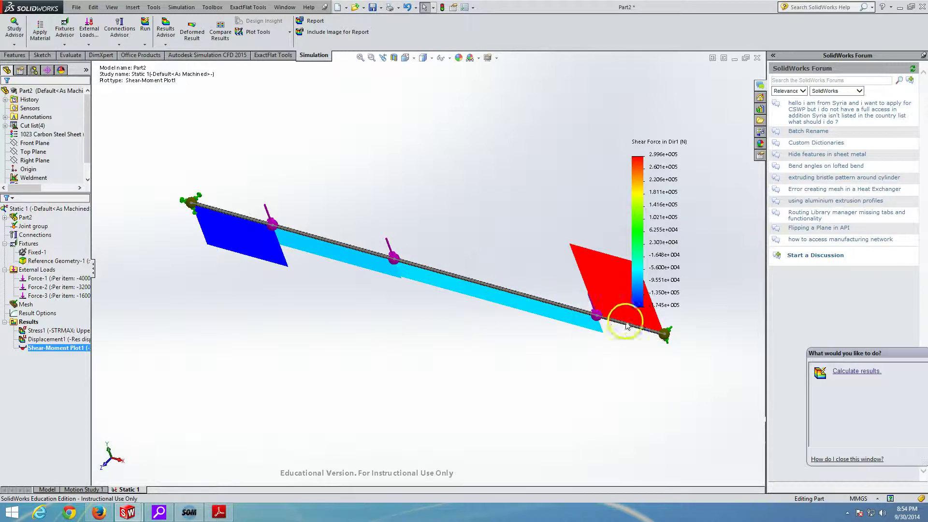
middle_drag(501, 426, 82, 321)
- Create a beam diagram of Moment in Dir2, in N.m, for all beams
click(36, 330)
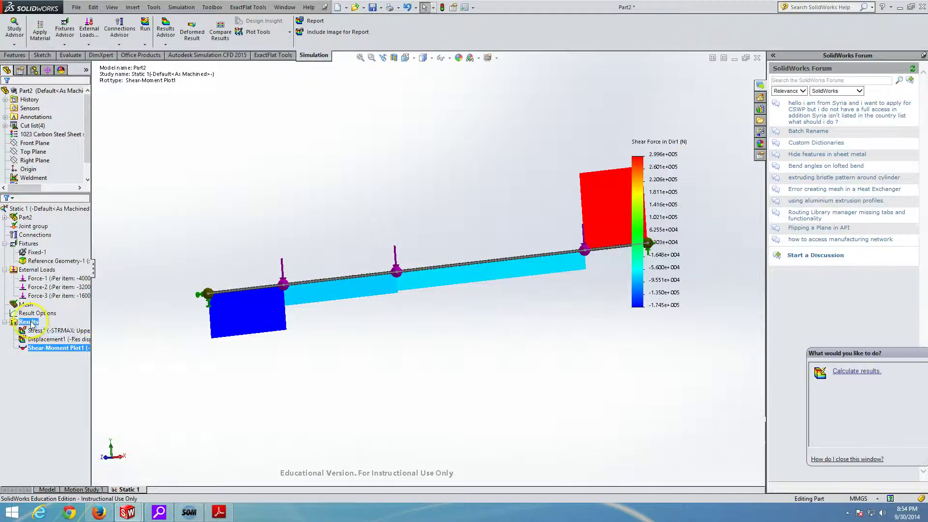
right_click(29, 322)
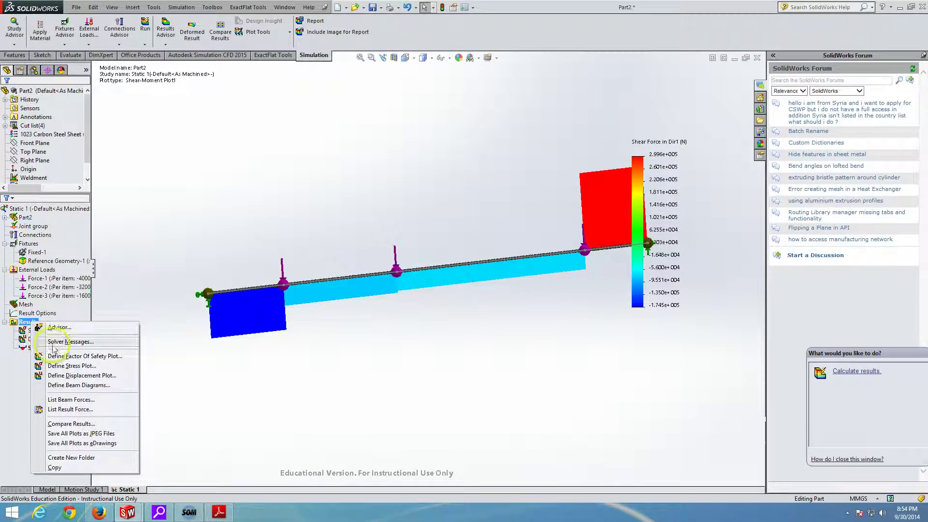
click(68, 385)
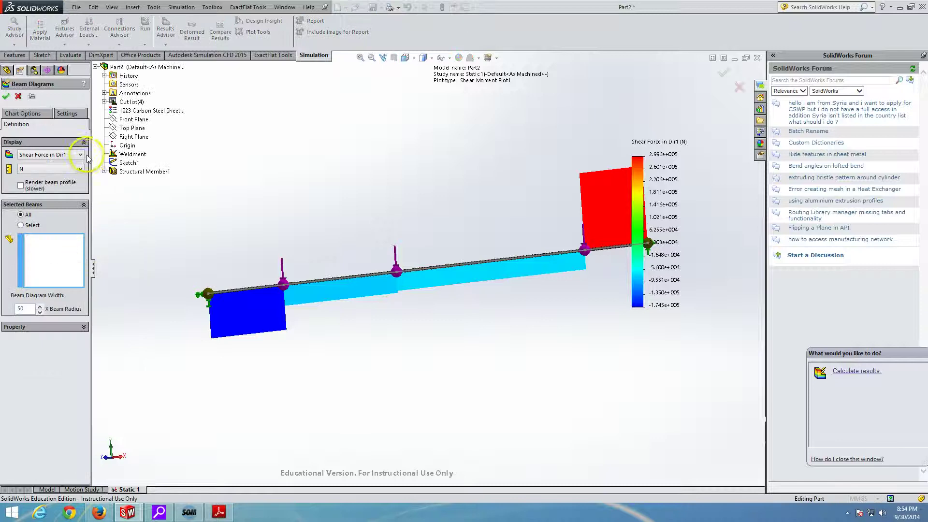
click(70, 155)
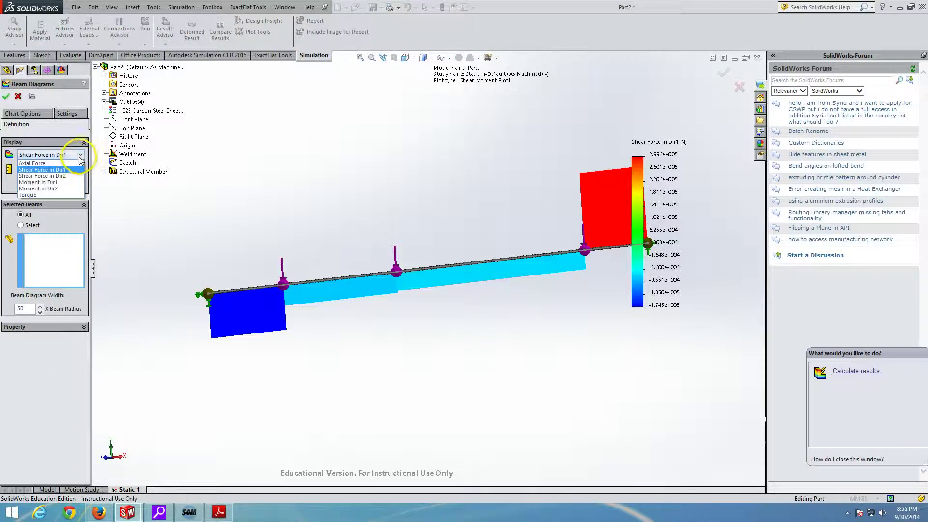
click(47, 189)
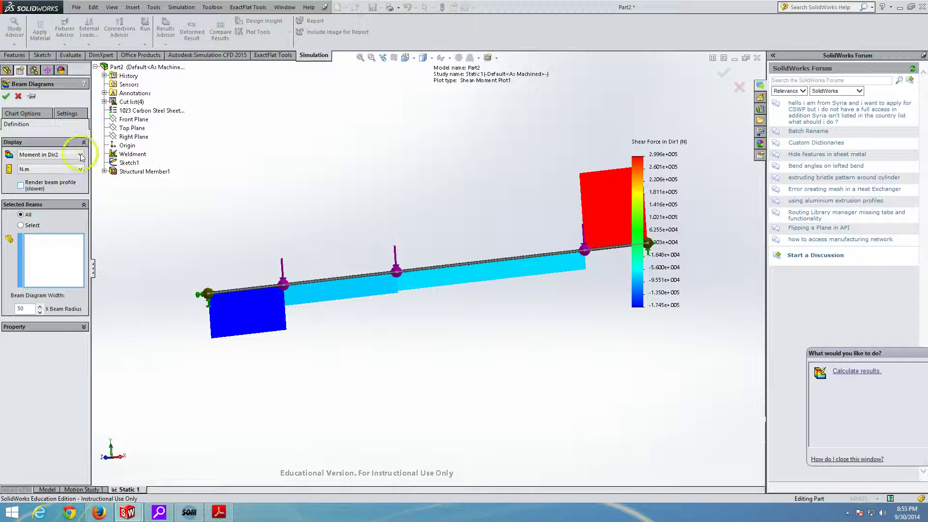
click(6, 97)
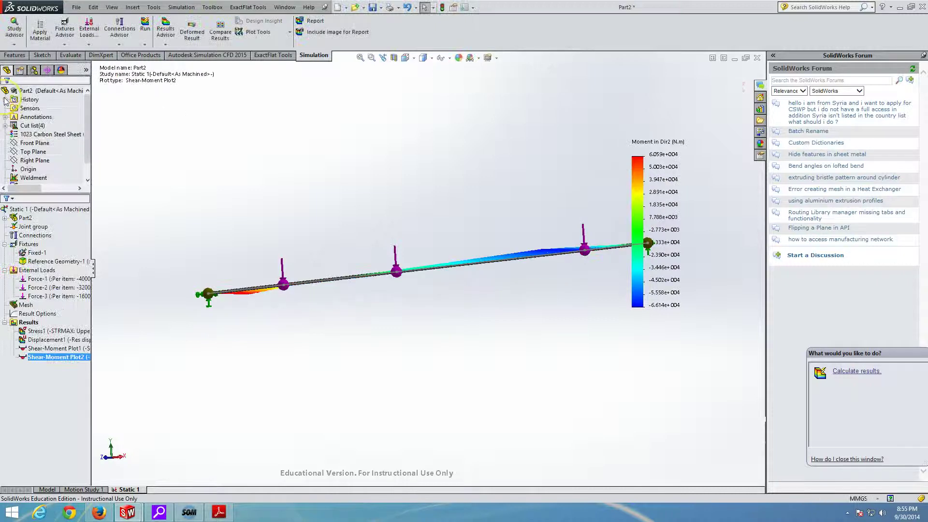
middle_drag(500, 335, 503, 512)
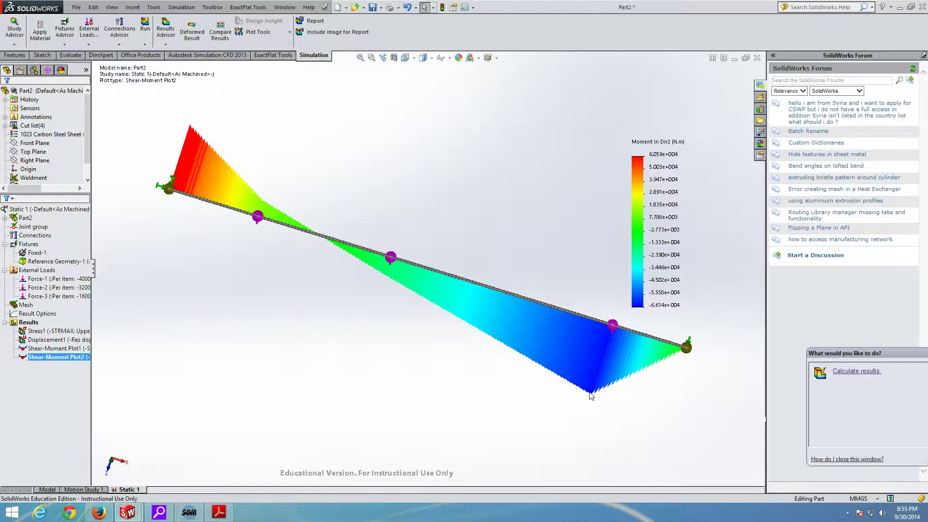
click(664, 318)
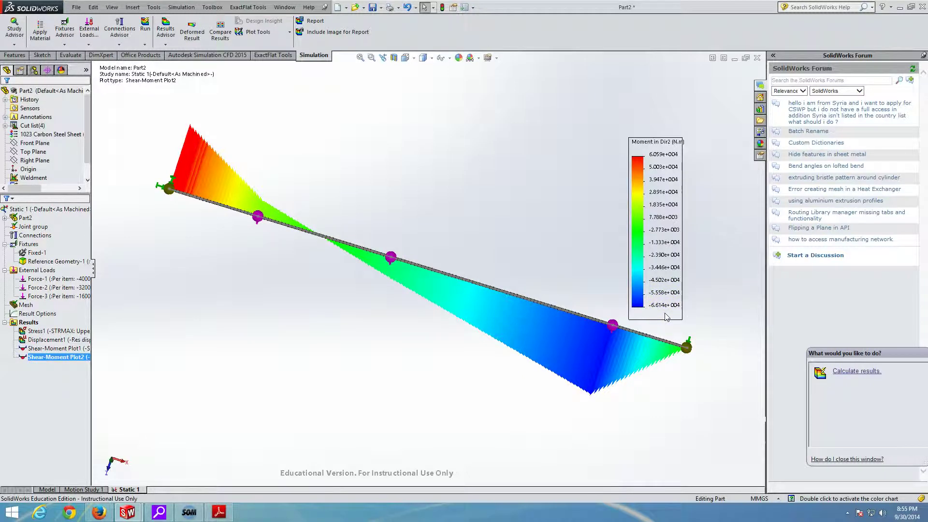
click(605, 399)
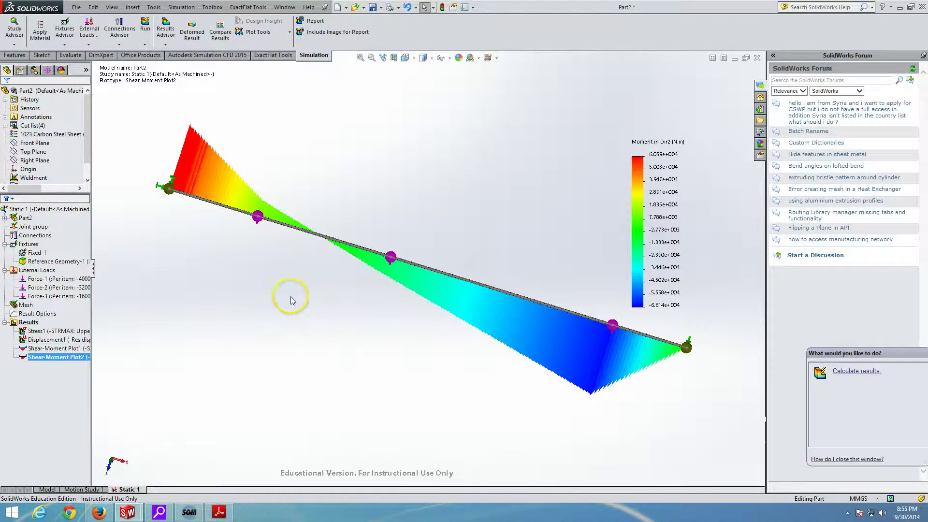
right_click(32, 324)
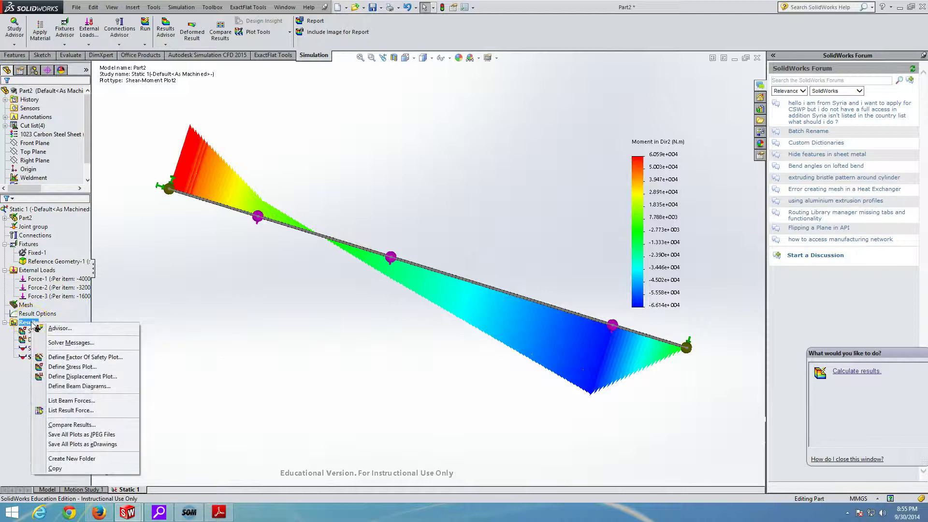
click(227, 331)
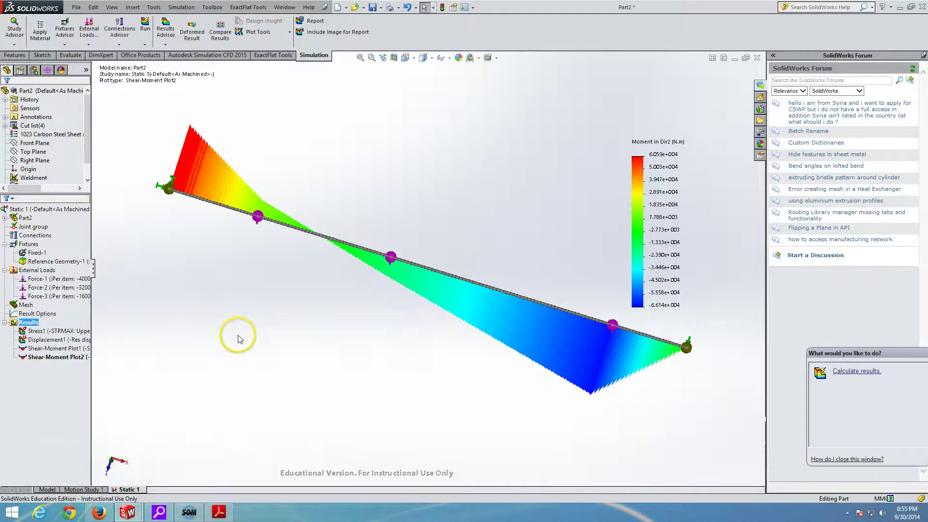
middle_drag(236, 331, 348, 441)
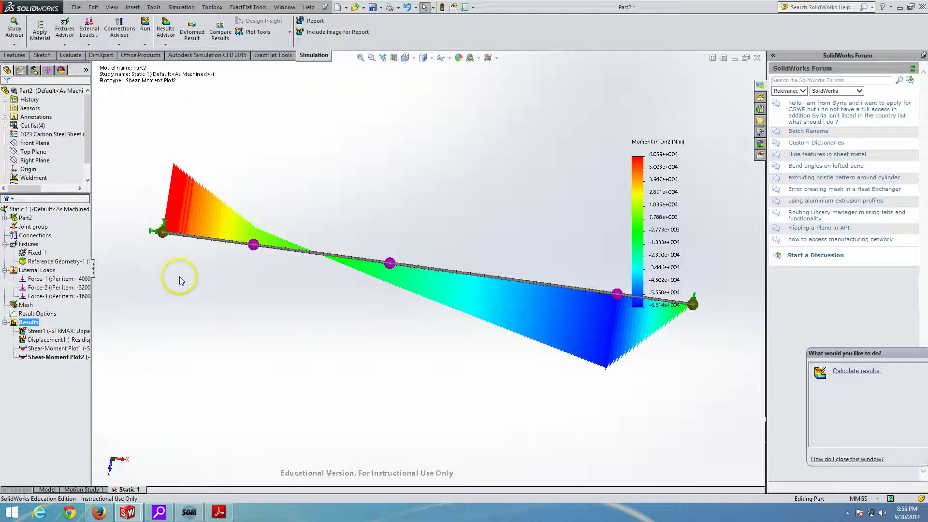
- List the reaction forces at both end joints in SI units, referencing the Front Plane, and move the right-end joint's callout clear of the beam
right_click(32, 323)
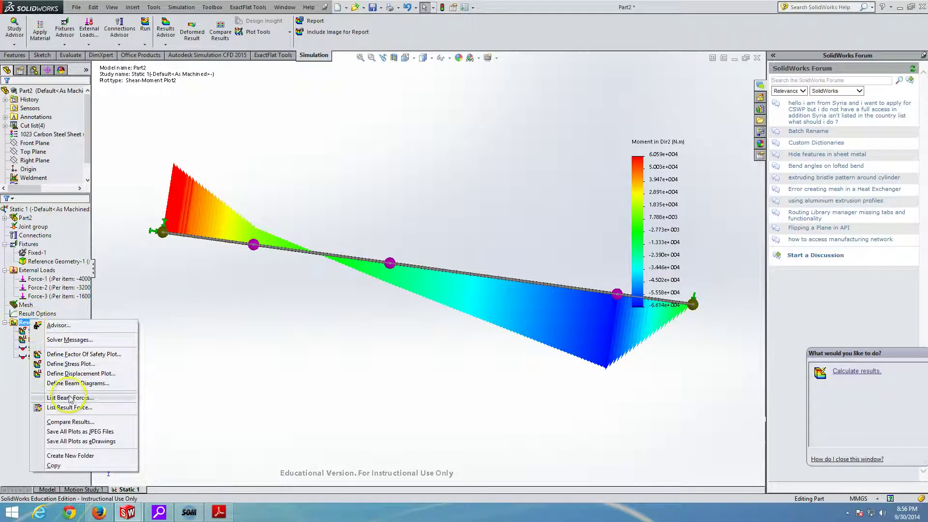
click(69, 408)
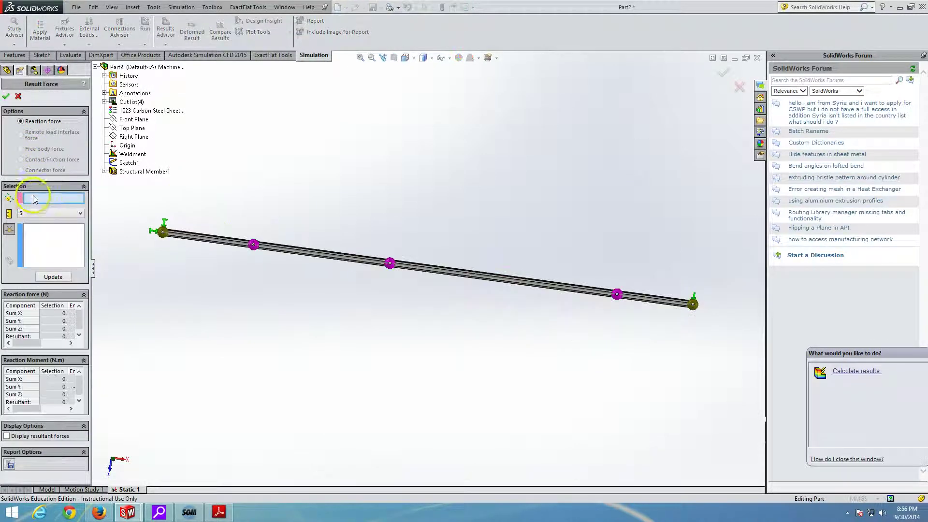
click(132, 121)
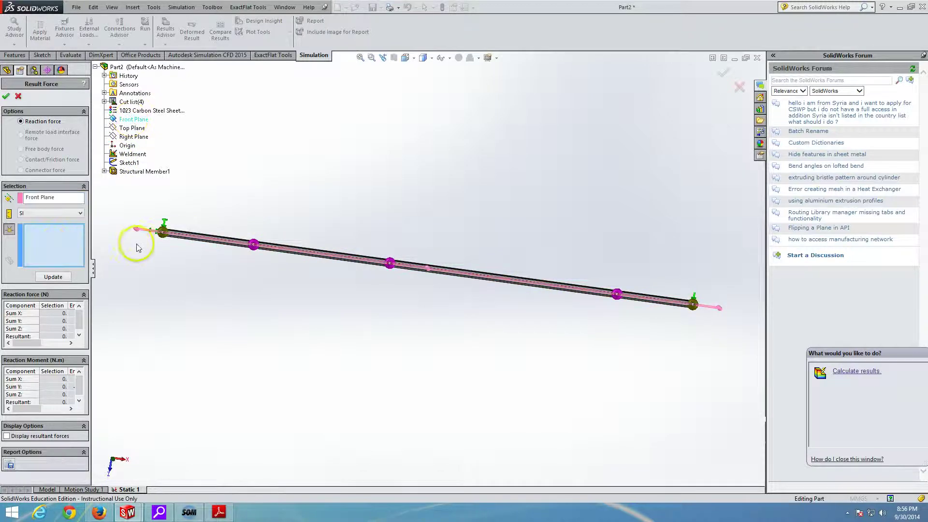
click(163, 232)
click(694, 306)
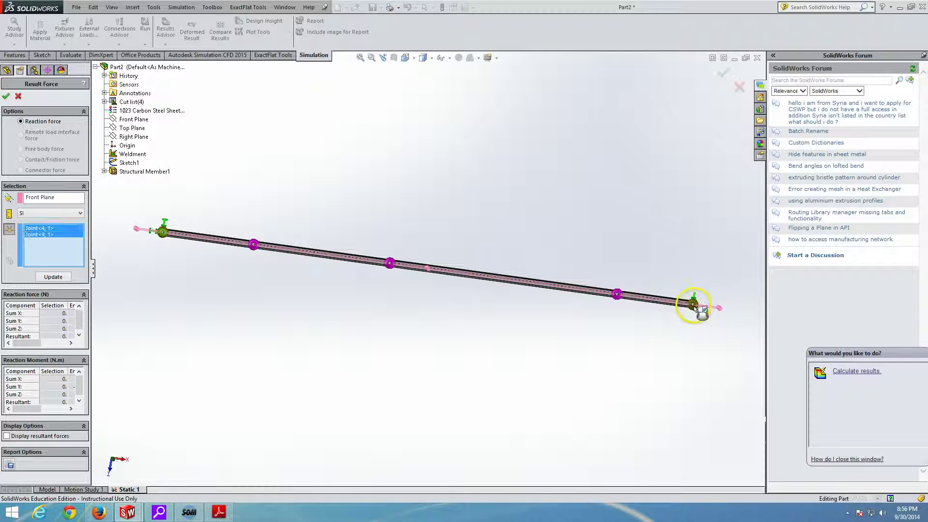
click(54, 278)
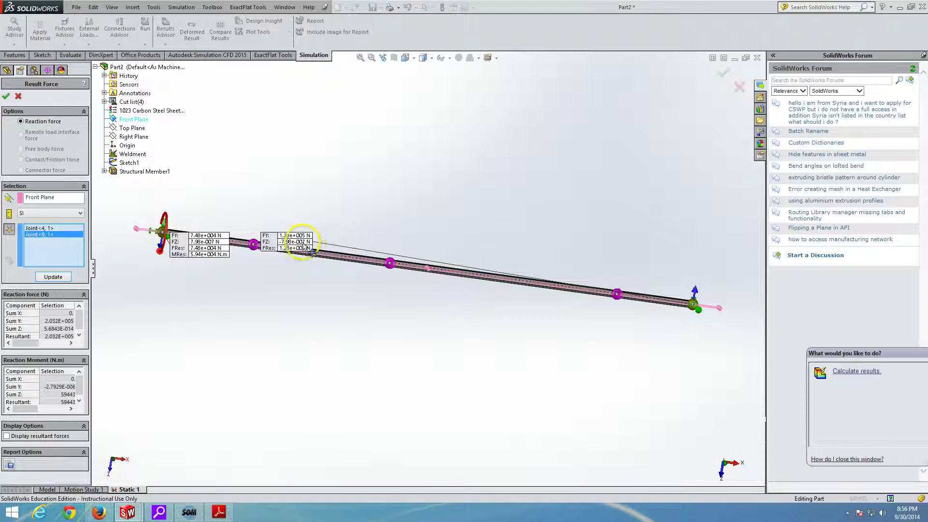
drag(283, 242, 289, 272)
drag(337, 369, 511, 338)
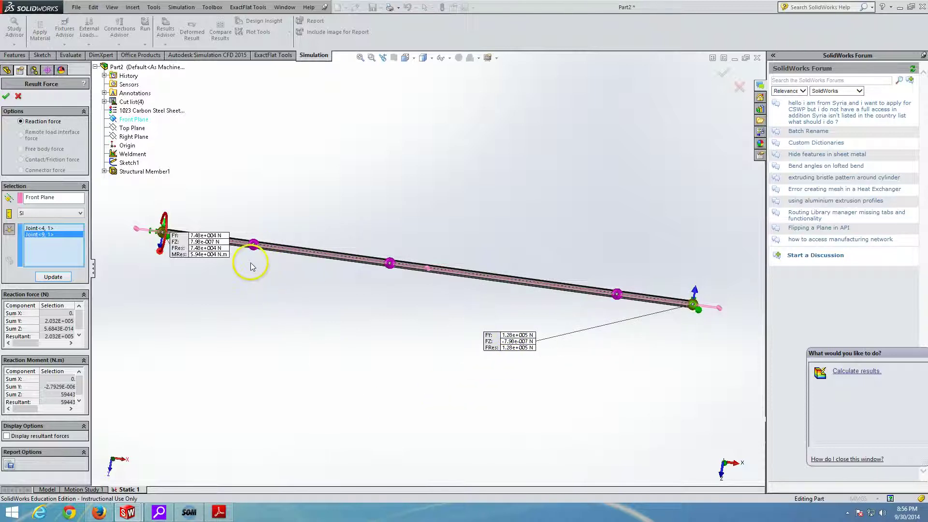